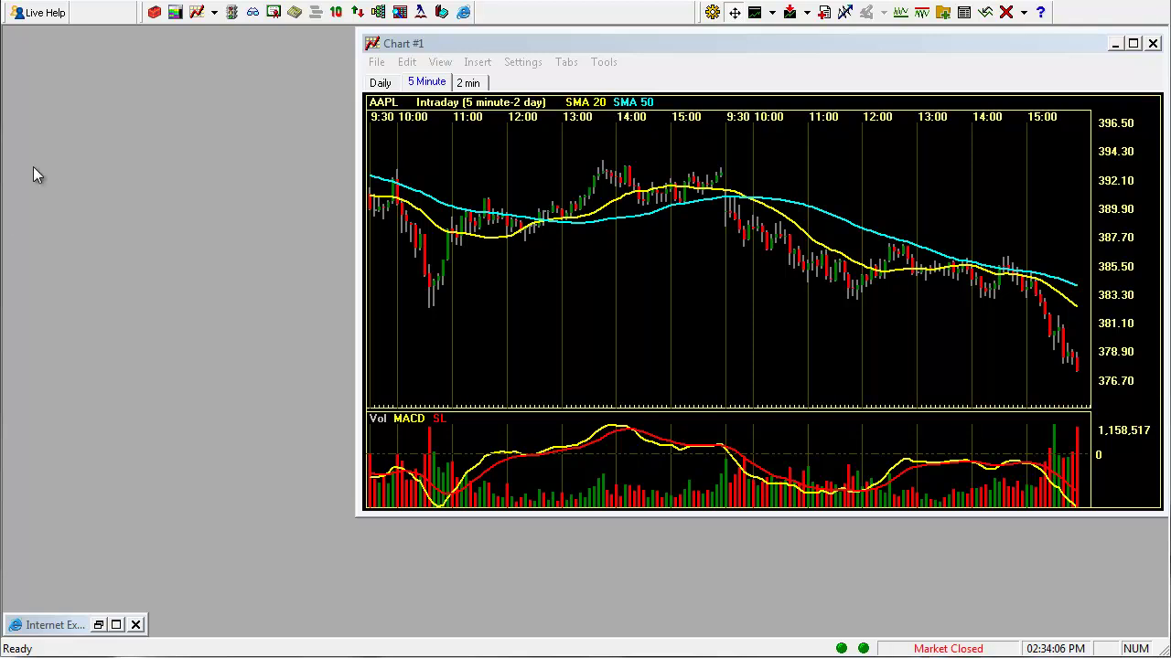
# - Open a Trading #1 order window for AAPL beside the 5-minute AAPL chart
pyautogui.click(175, 12)
# - Position and resize the trading window, then link it to Chart #1
pyautogui.moveTo(258, 38); pyautogui.dragTo(255, 35)
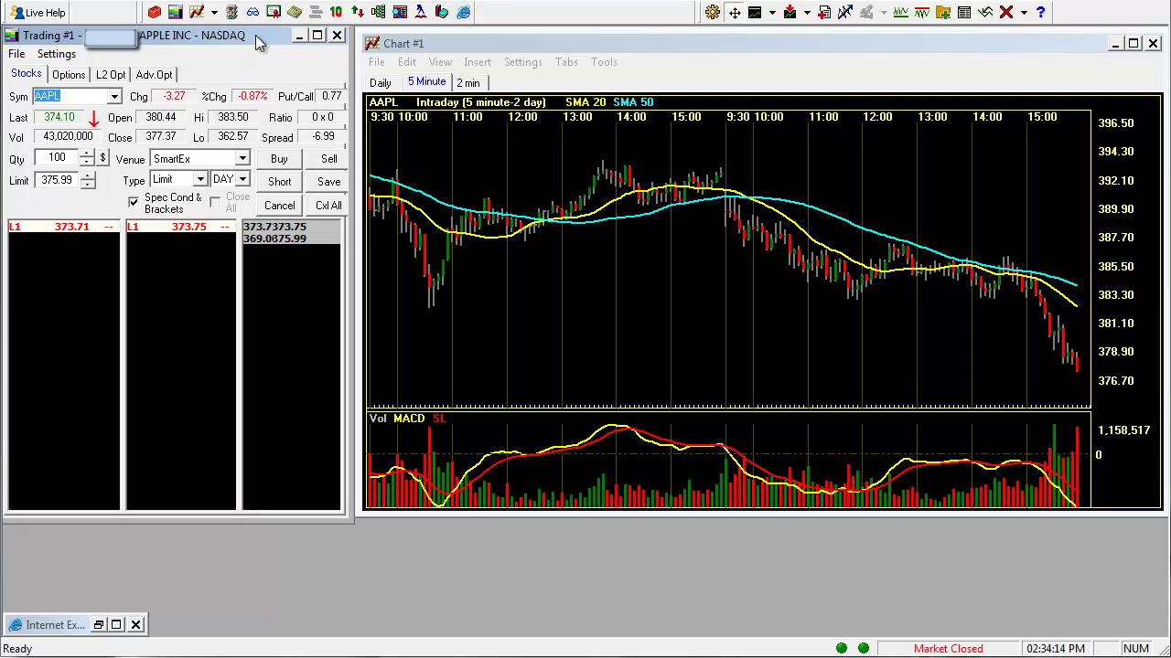
pyautogui.moveTo(349, 104)
pyautogui.mouseDown()
pyautogui.moveTo(666, 102)
pyautogui.moveTo(353, 104)
pyautogui.mouseUp()
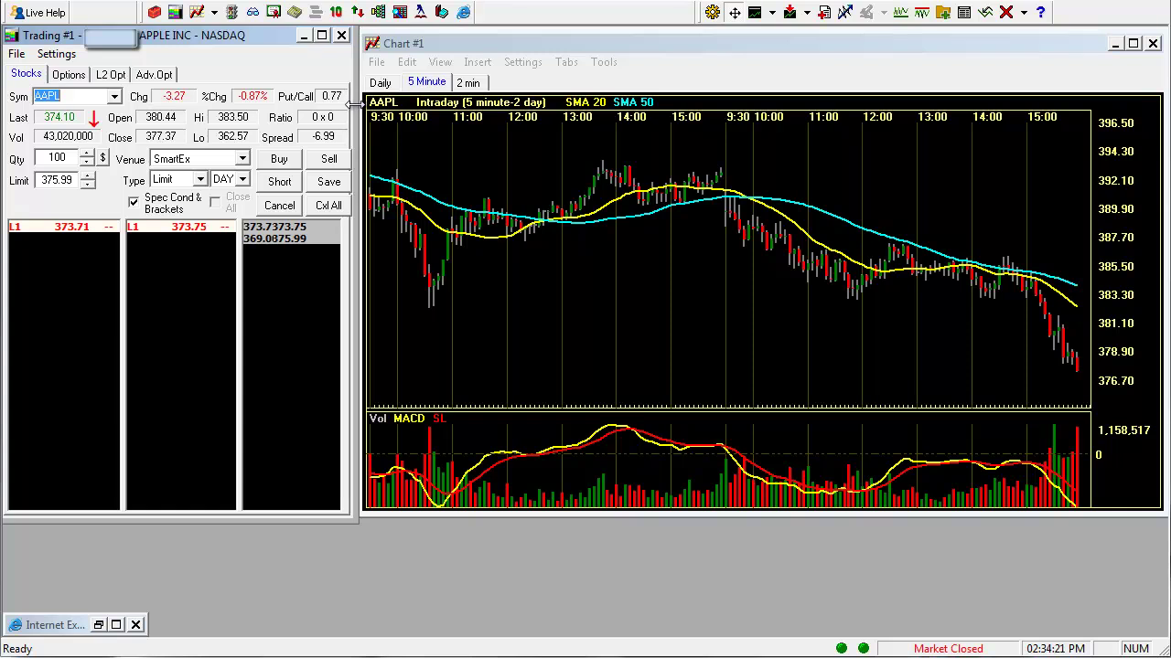
pyautogui.click(51, 57)
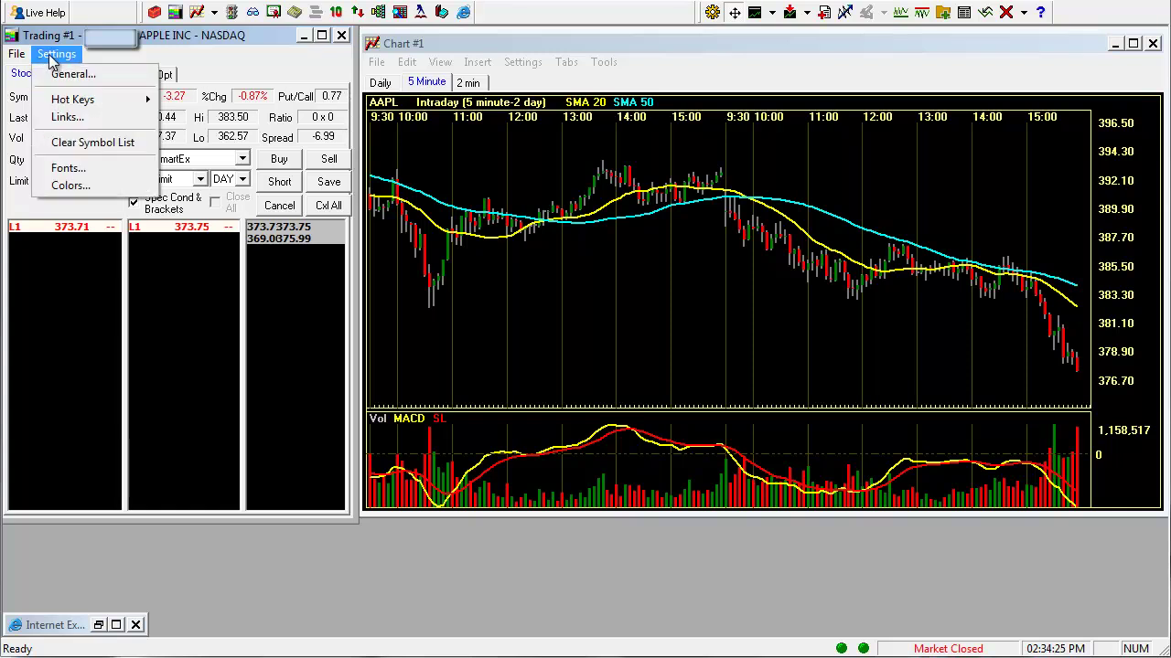
pyautogui.click(88, 117)
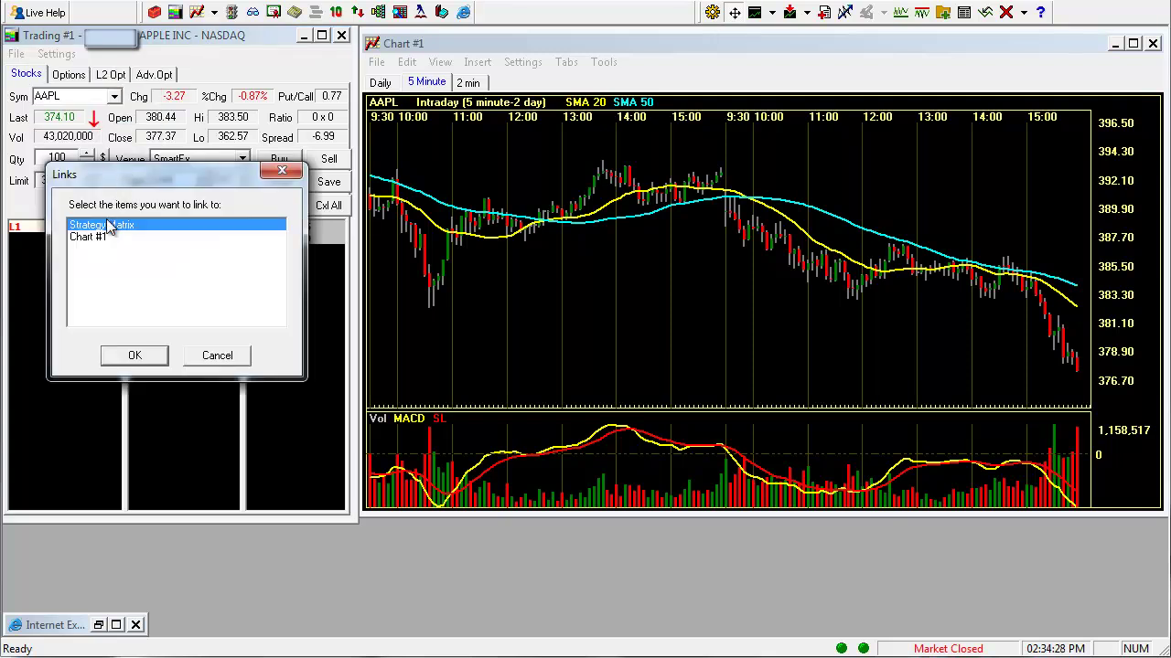
pyautogui.click(103, 236)
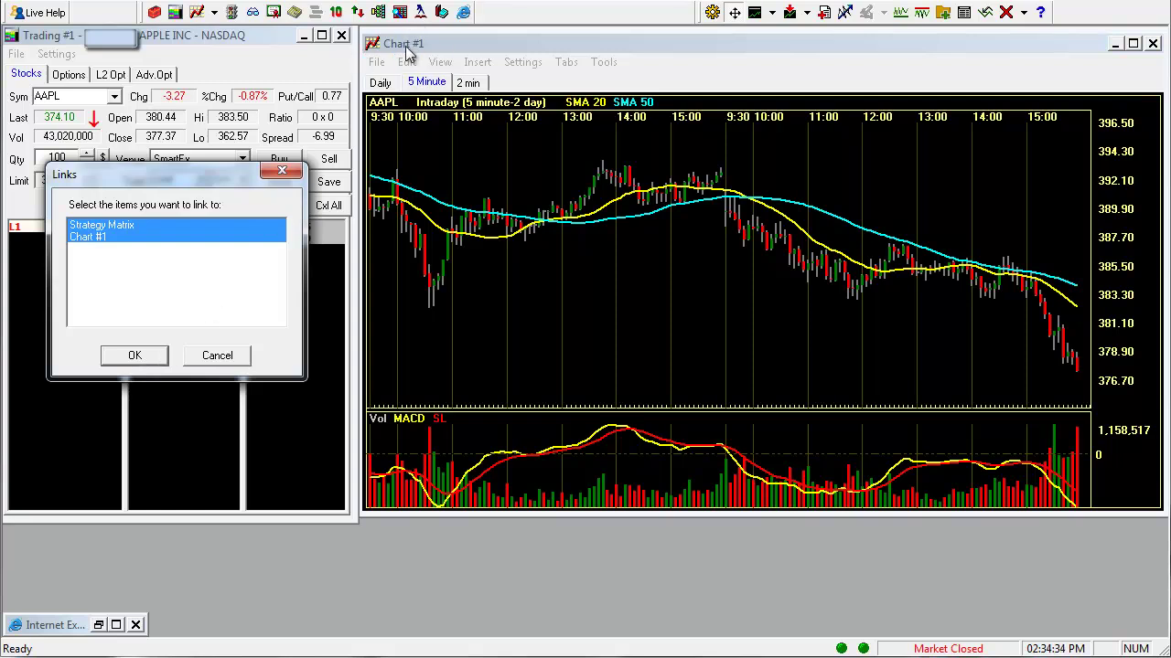
pyautogui.click(128, 357)
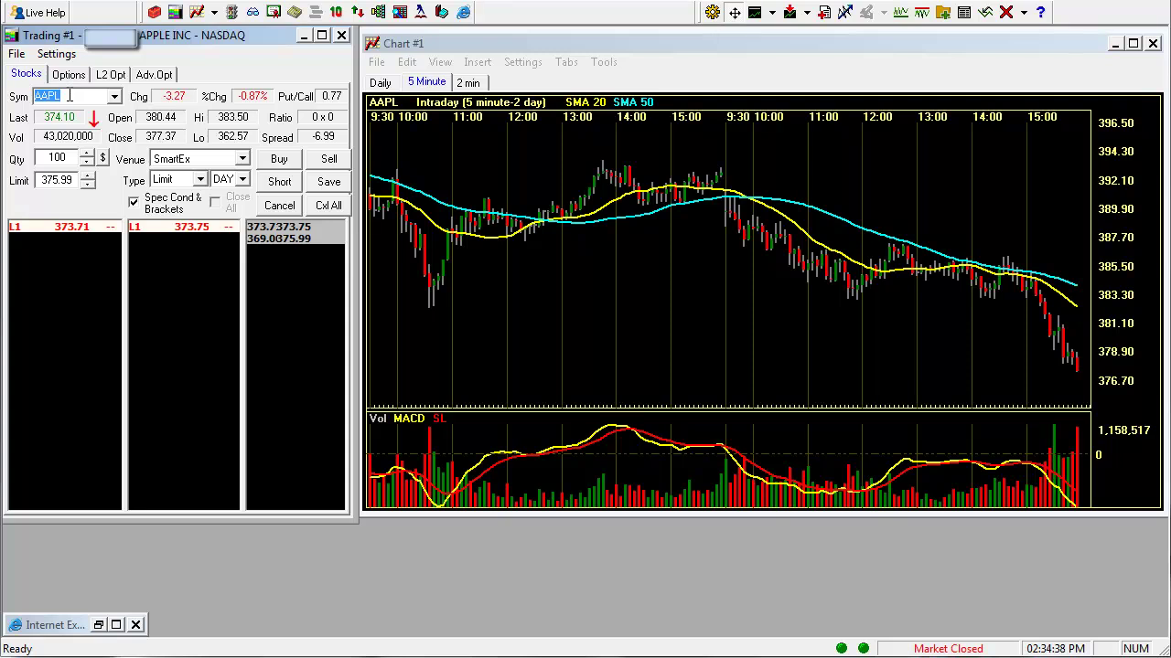
# - Load BIDU into the linked trading window and chart, then shorten both windows
pyautogui.write('BIDU')
pyautogui.press('Return')
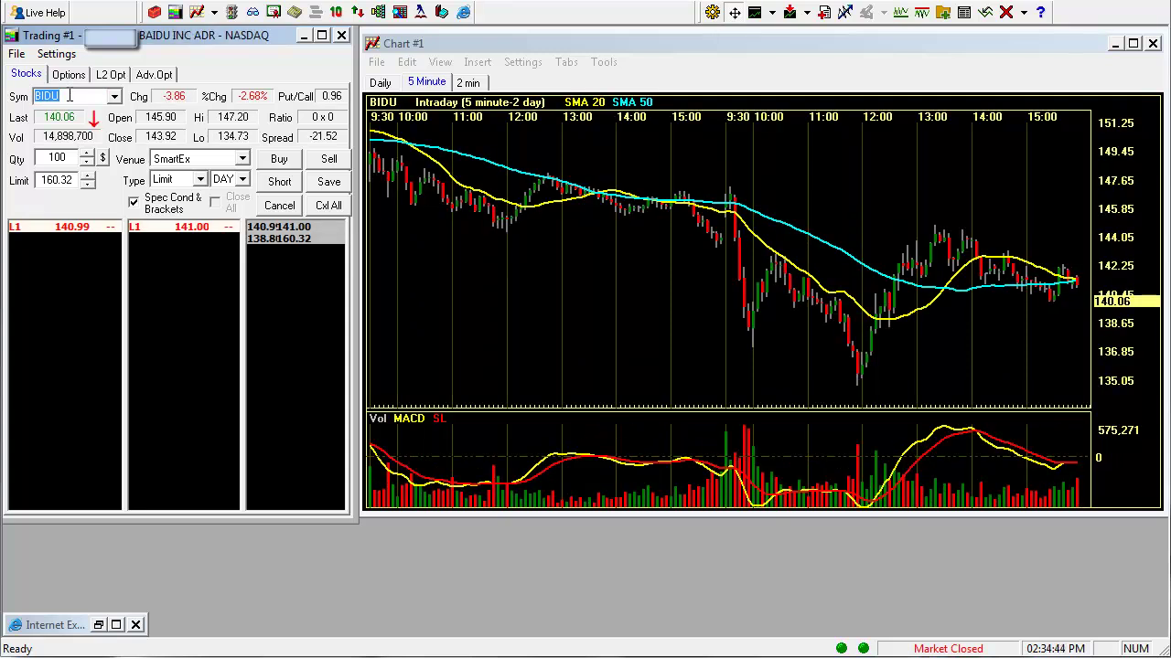
pyautogui.moveTo(695, 513); pyautogui.dragTo(695, 486)
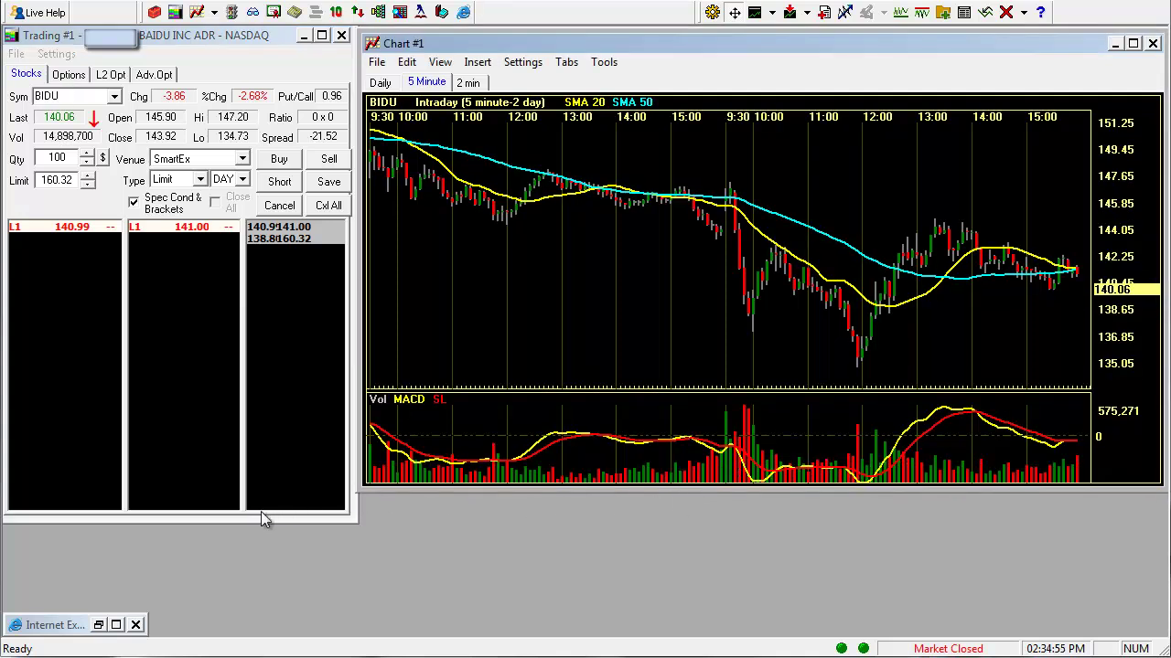
pyautogui.moveTo(258, 514); pyautogui.dragTo(260, 488)
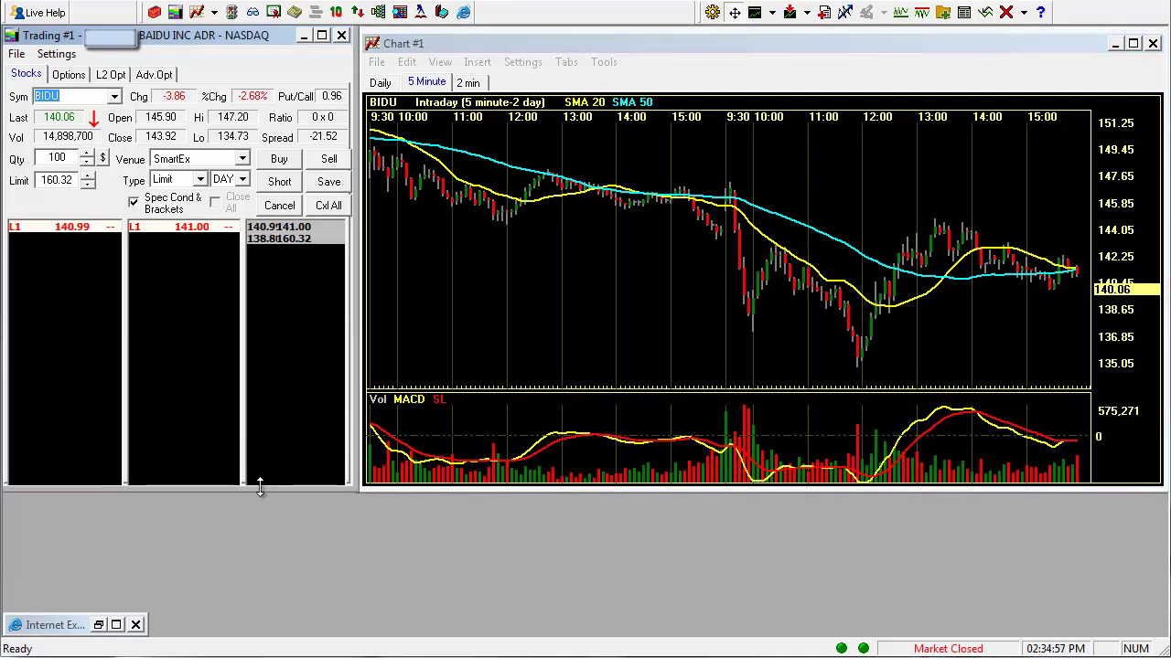
# - Open the watch list and move it lower to uncover the chart
pyautogui.click(457, 484)
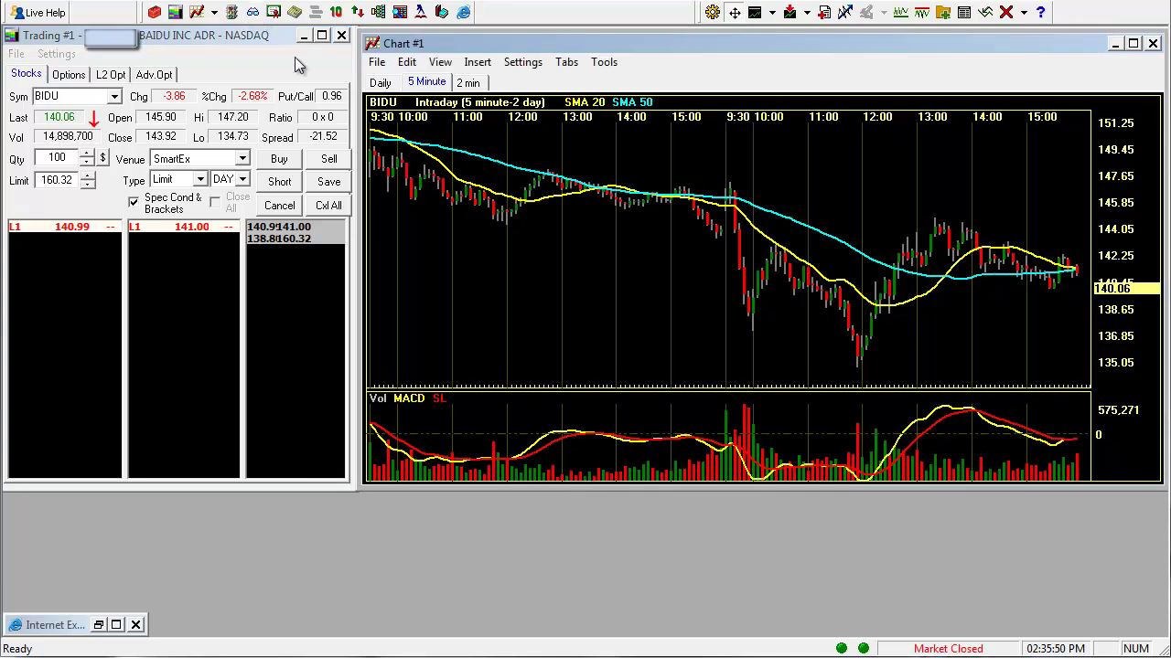
pyautogui.click(253, 12)
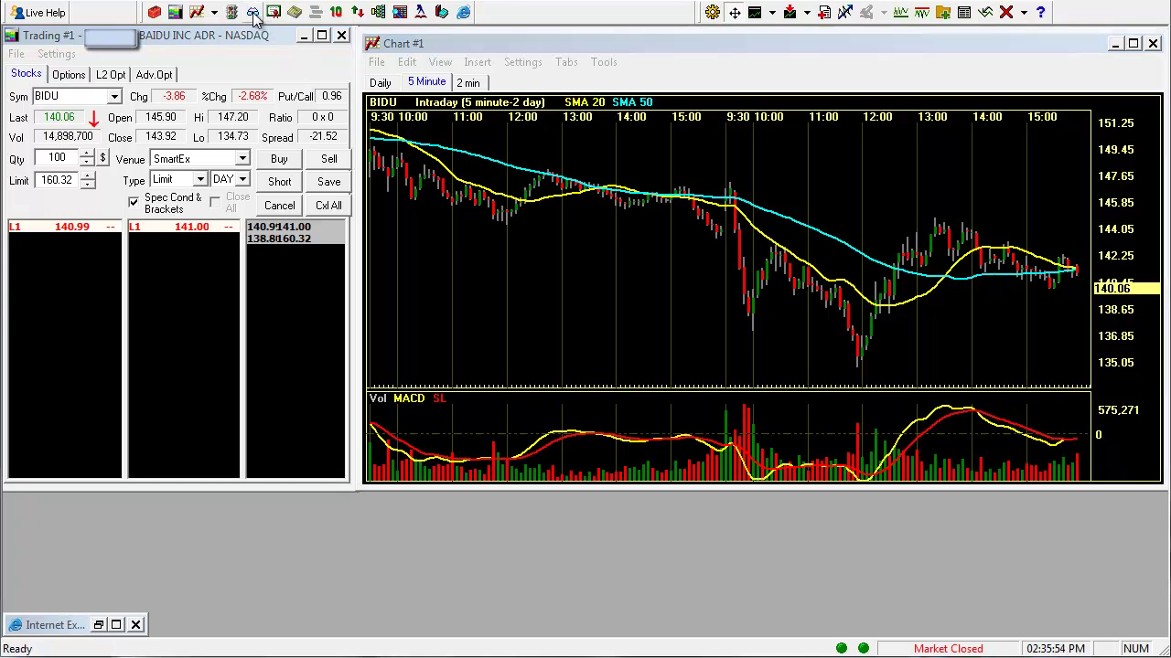
pyautogui.moveTo(595, 212); pyautogui.dragTo(597, 246)
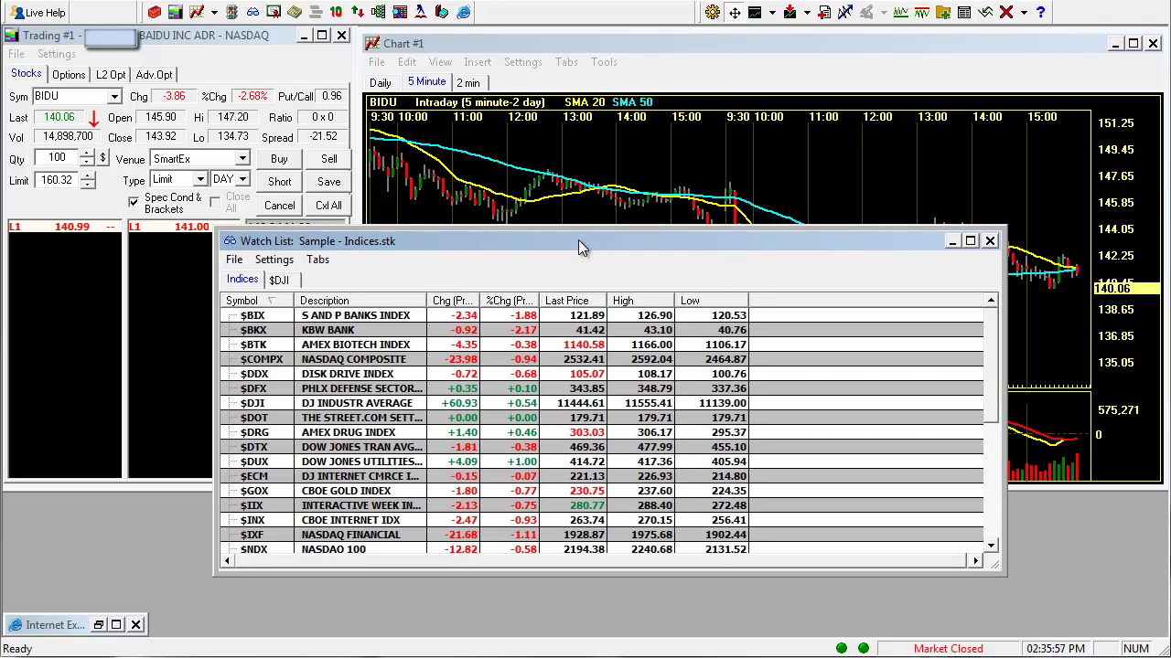
# - Insert a new watch-list tab named Watchlist 2 after Indices
pyautogui.rightClick(282, 282)
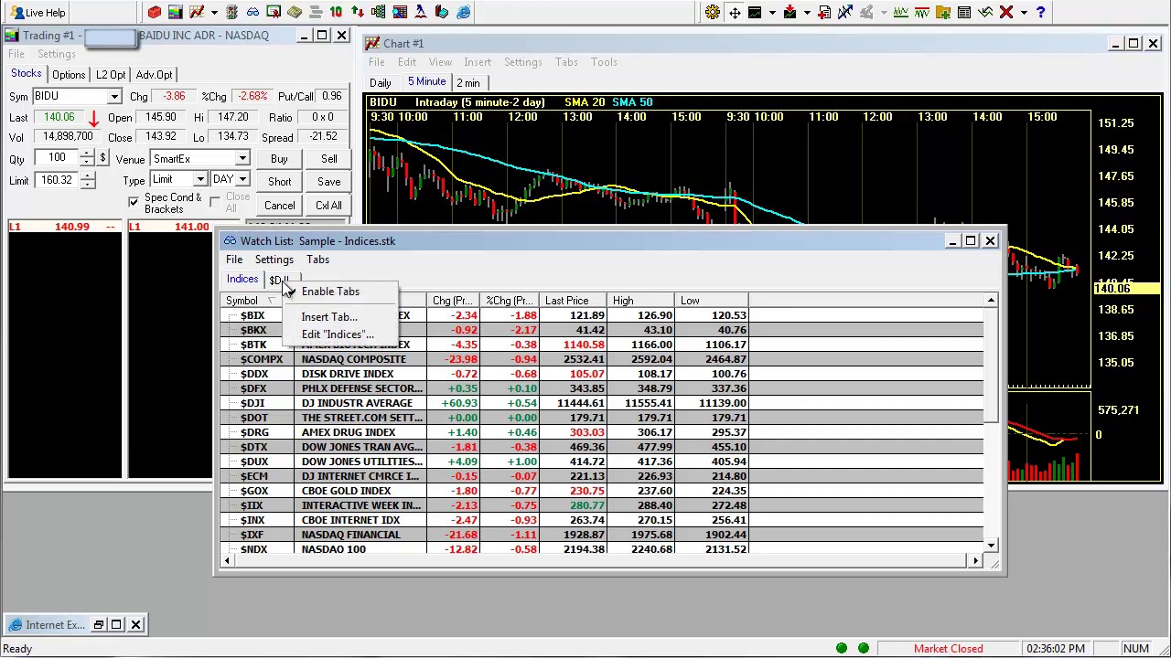
pyautogui.click(327, 315)
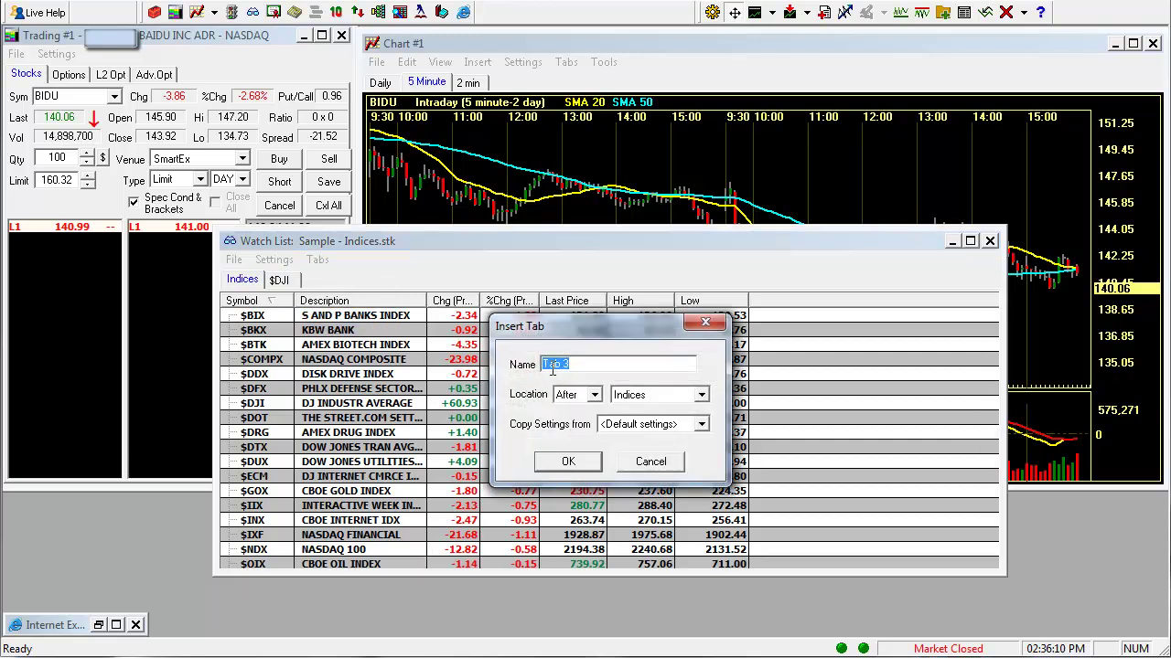
pyautogui.write('Watchlist 2')
pyautogui.press('Return')
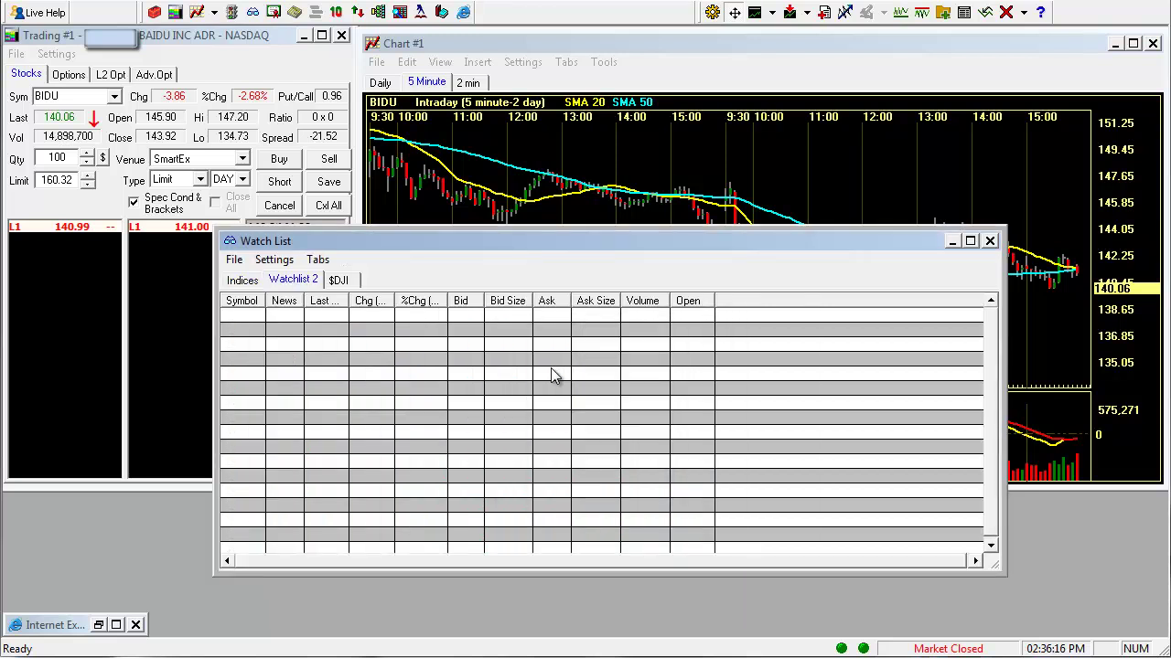
# - Add AAPL, BIDU and HGSI as quote rows in Watchlist 2
pyautogui.rightClick(249, 317)
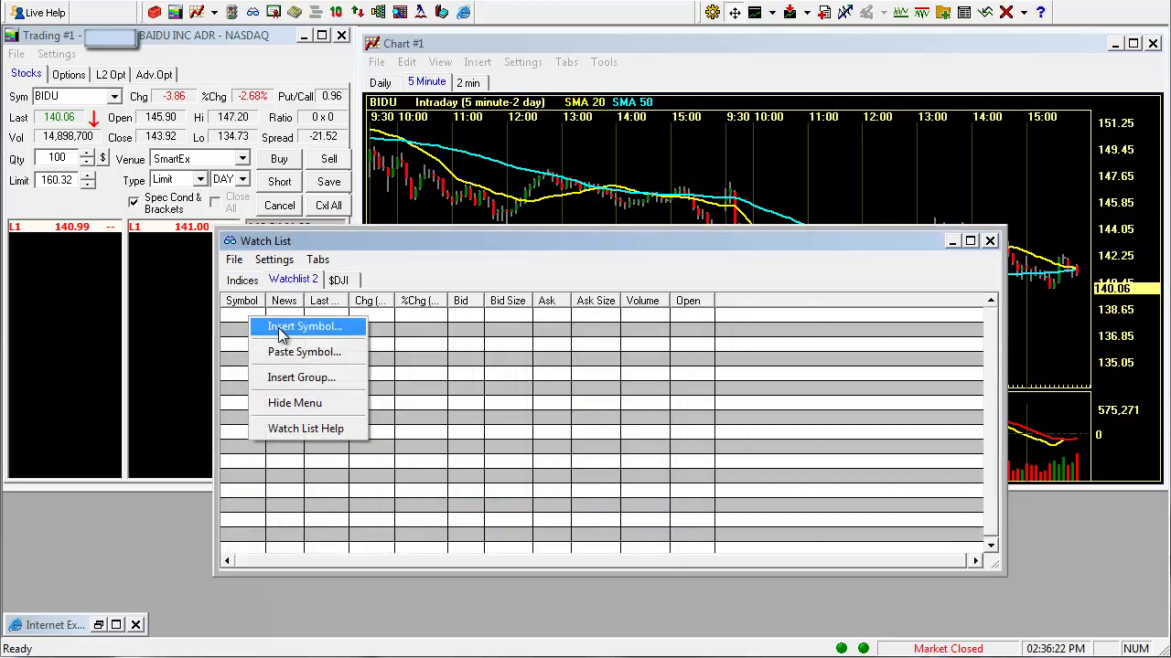
pyautogui.click(281, 329)
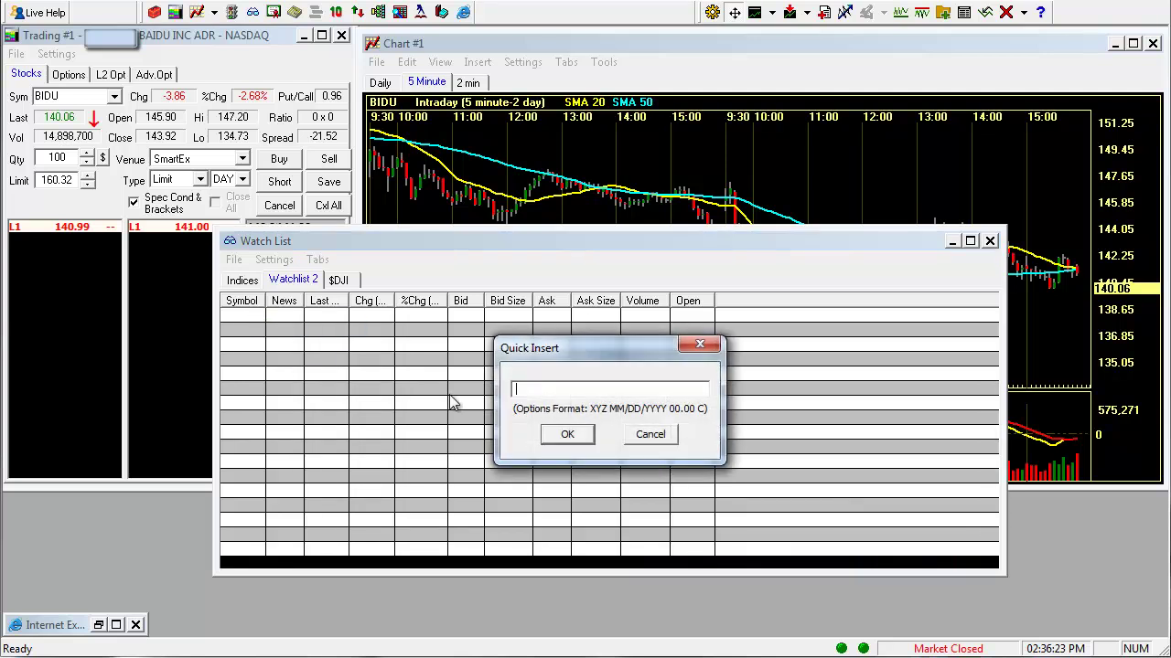
pyautogui.write('AAPL')
pyautogui.press('Return')
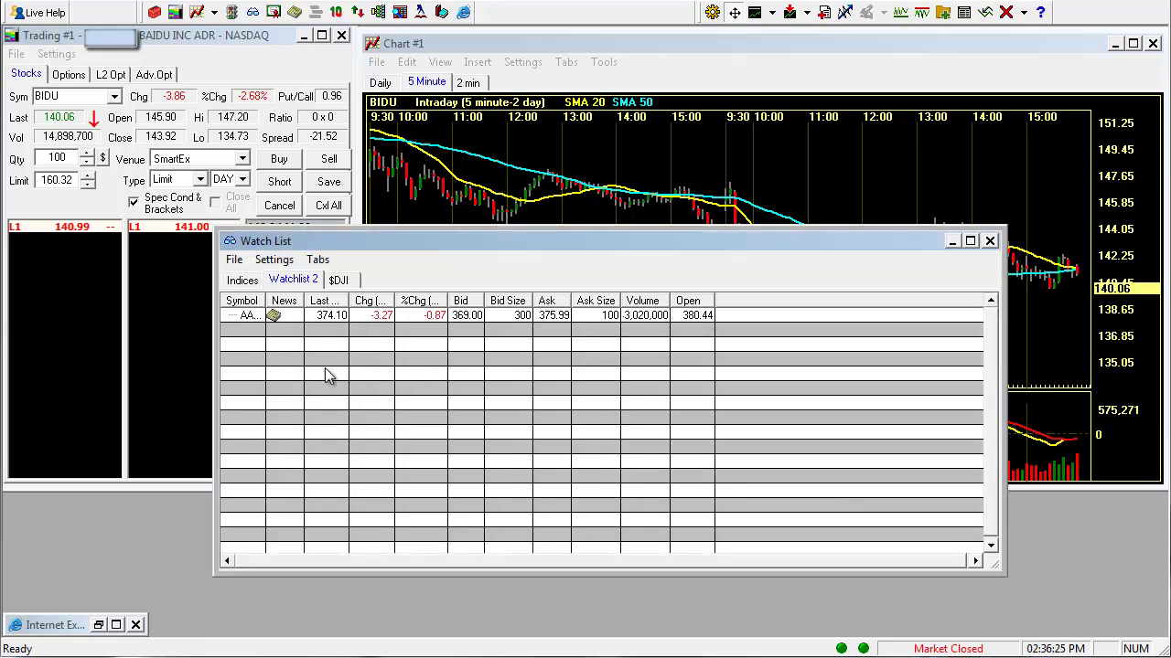
pyautogui.rightClick(237, 332)
pyautogui.click(274, 339)
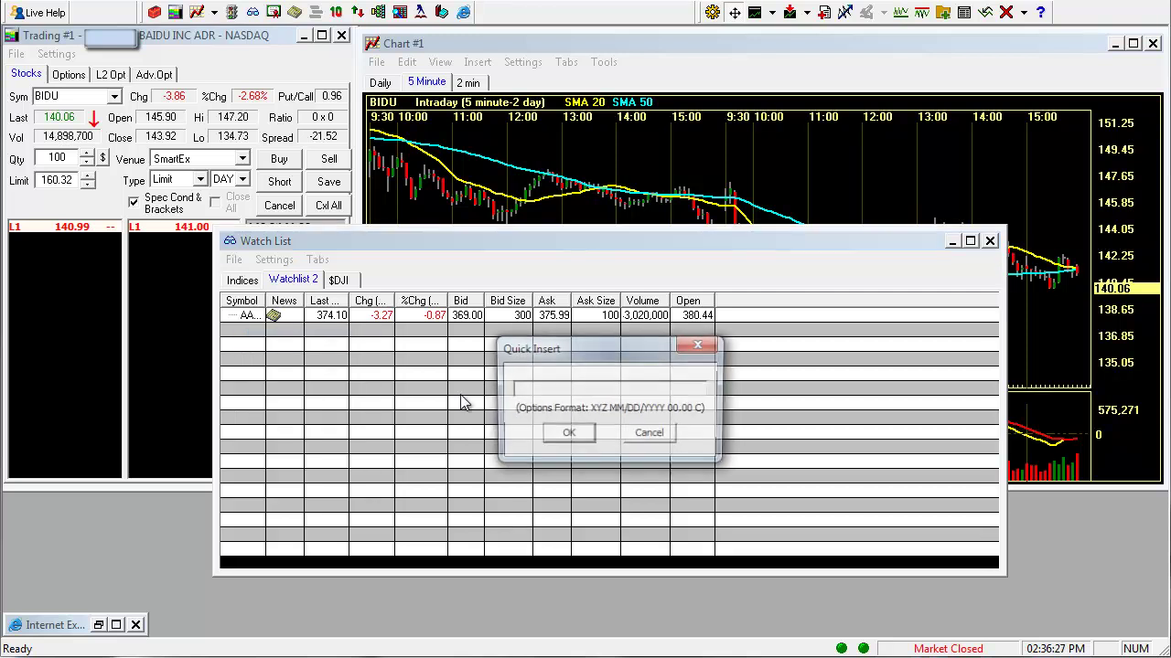
pyautogui.write('BIDU')
pyautogui.press('Return')
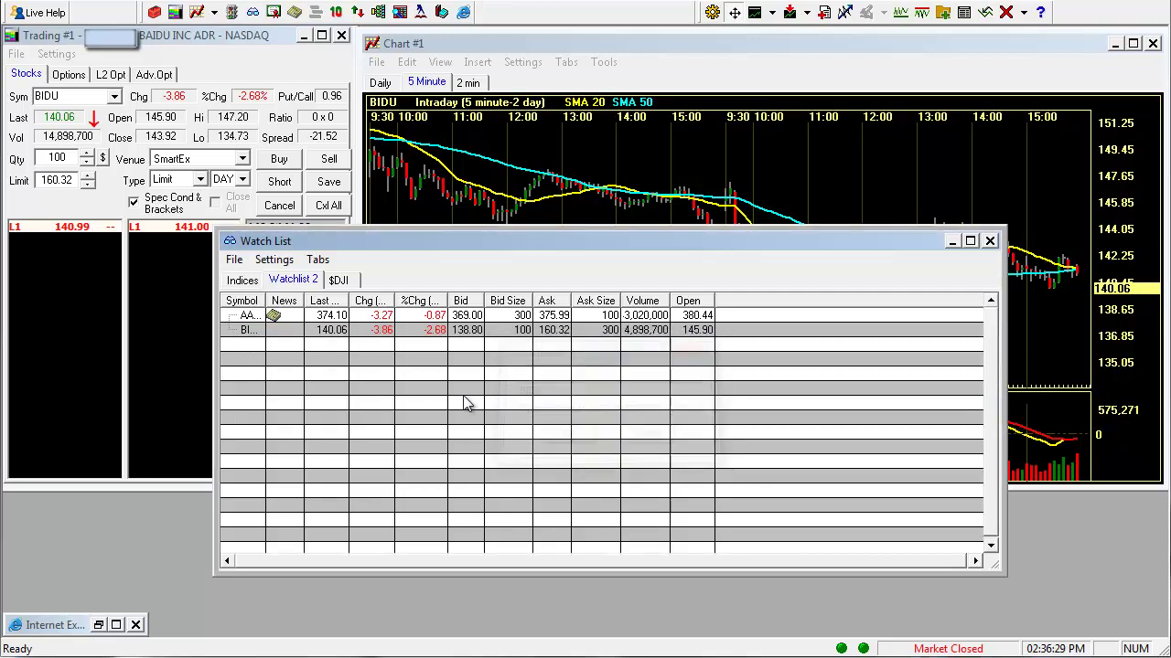
pyautogui.doubleClick(270, 353)
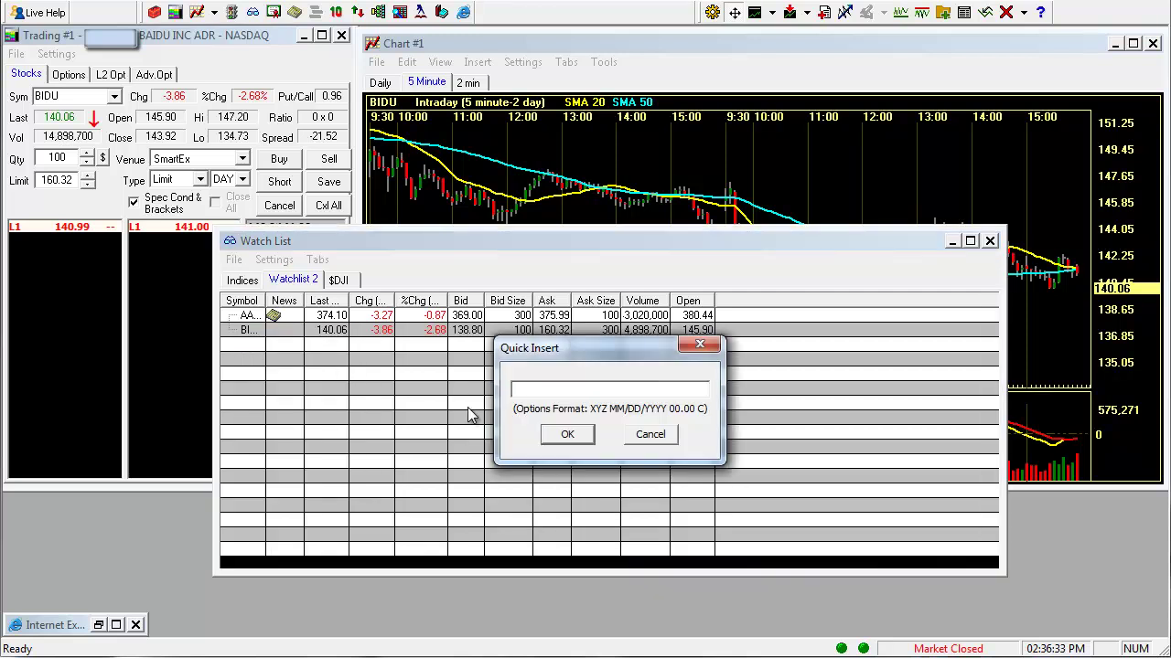
pyautogui.write('HGSI')
pyautogui.press('Return')
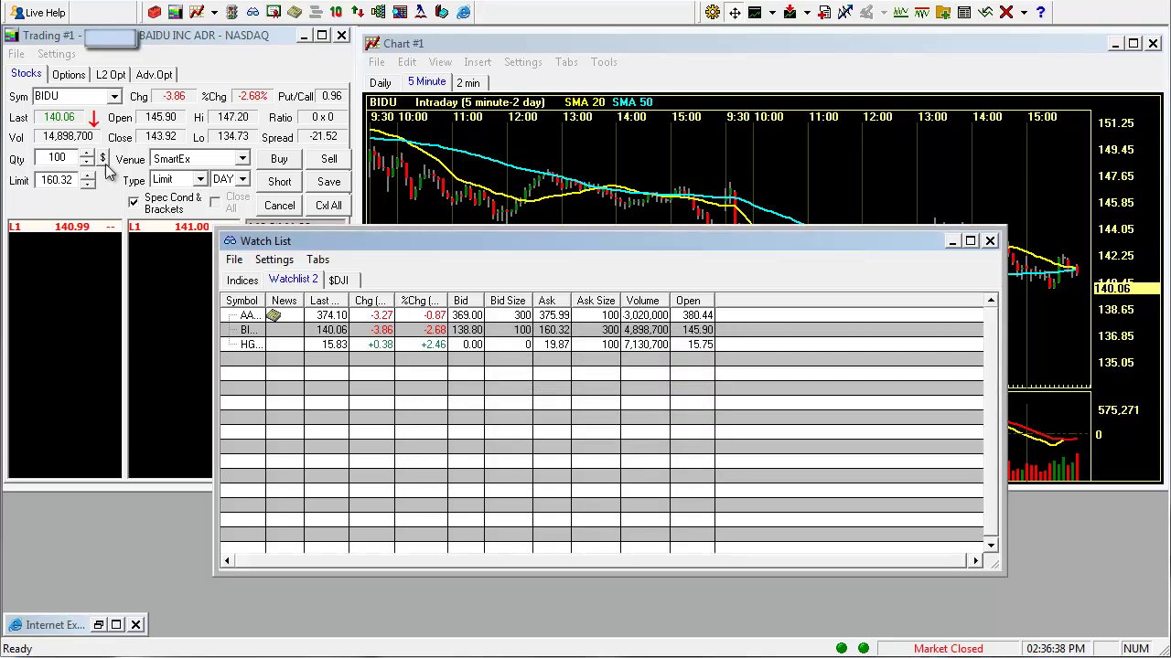
pyautogui.rightClick(259, 355)
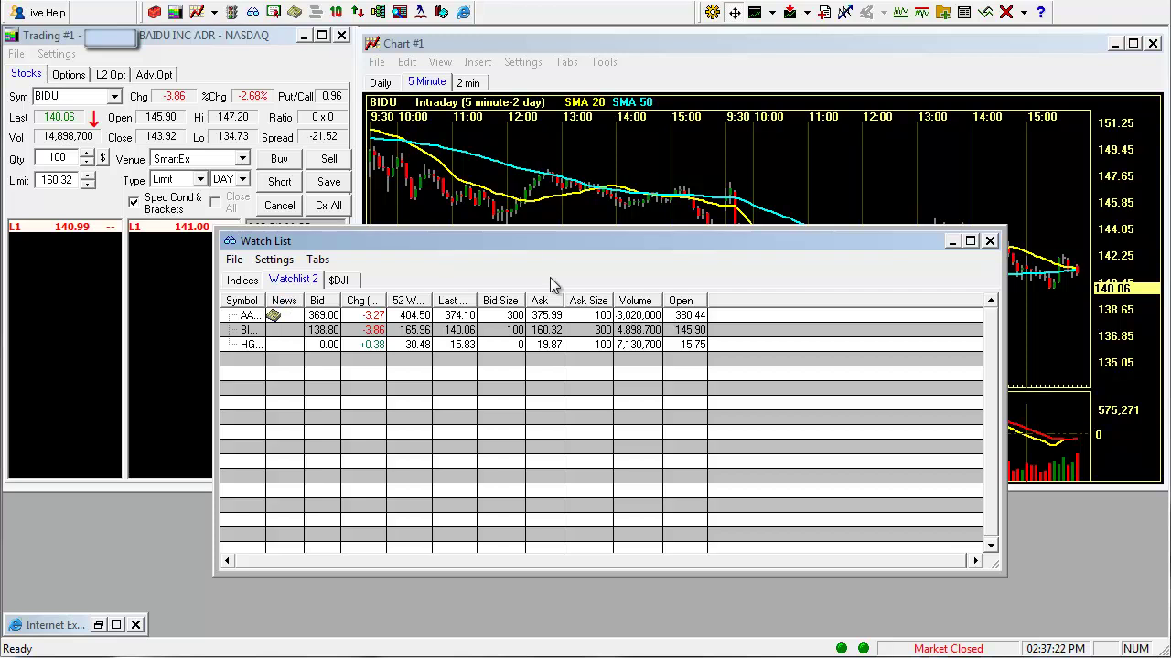
# - In the watch list's column setup, remove the columns from Chg (Prev Close) through Bid
pyautogui.click(285, 262)
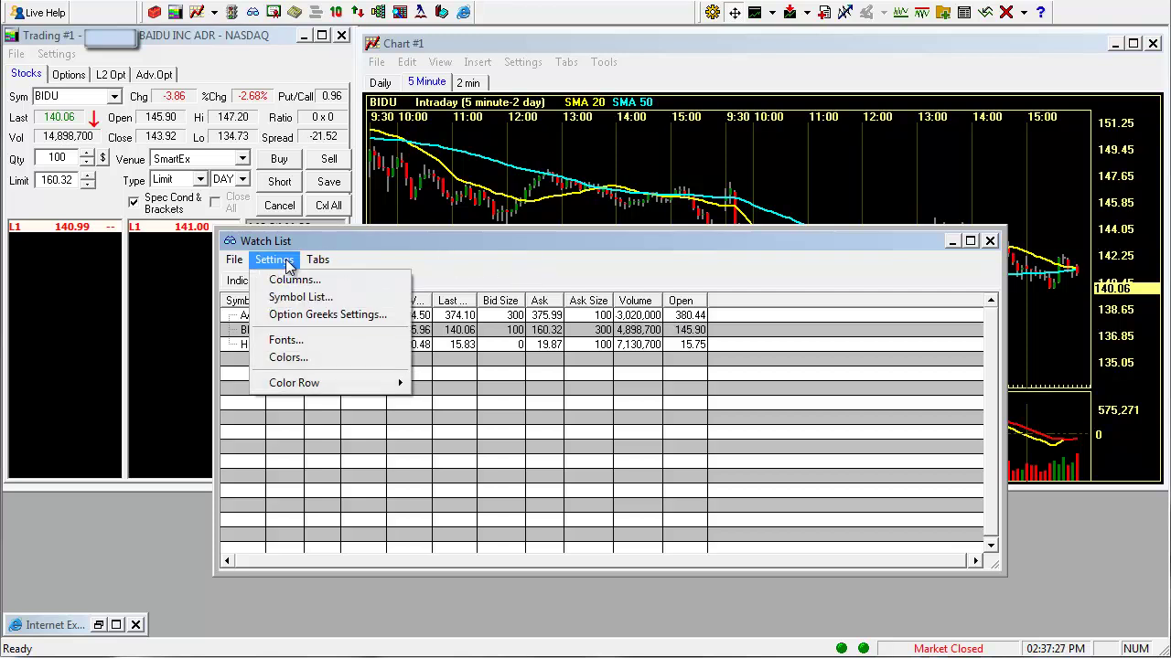
pyautogui.click(300, 281)
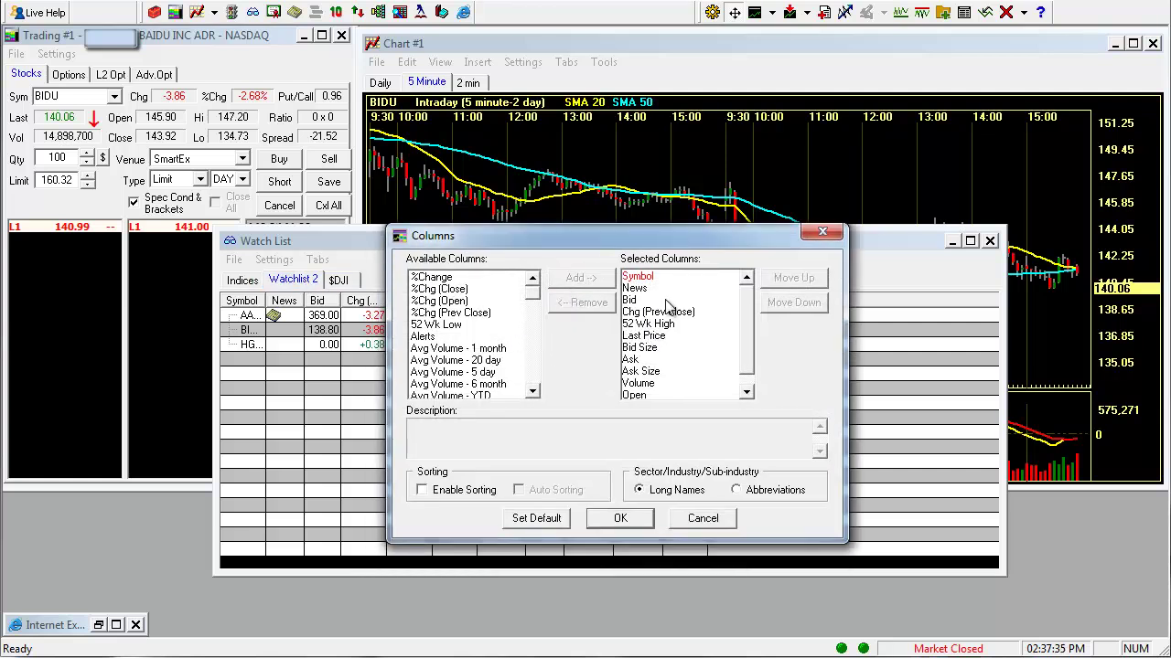
pyautogui.scroll(-1, 746, 355)
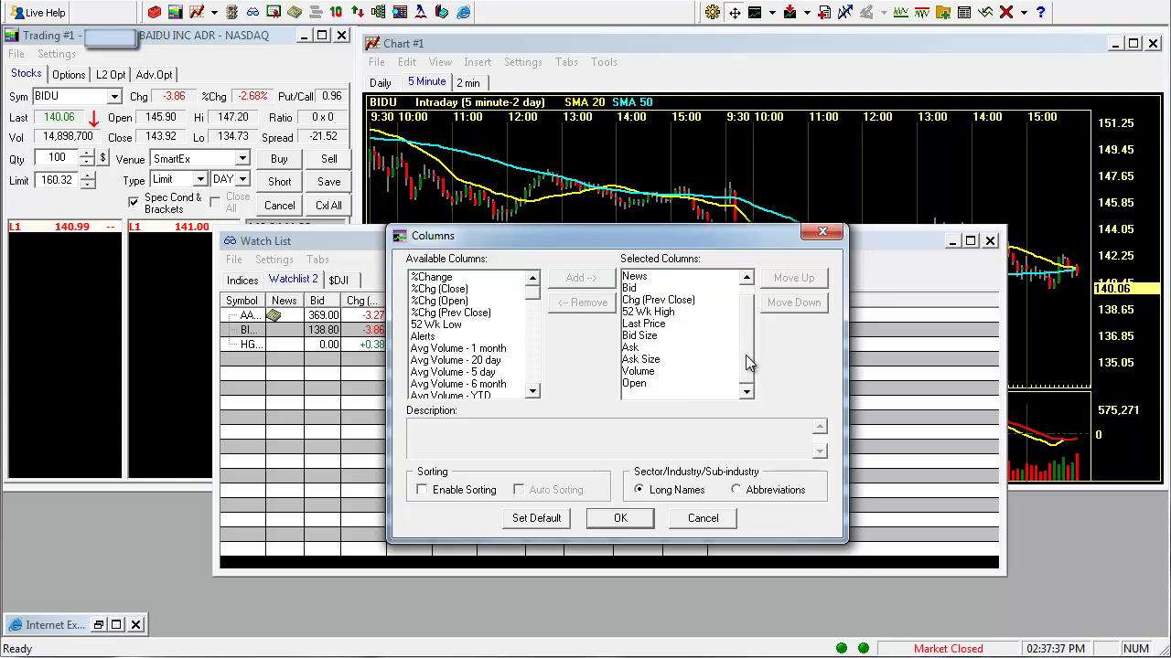
pyautogui.scroll(1, 745, 354)
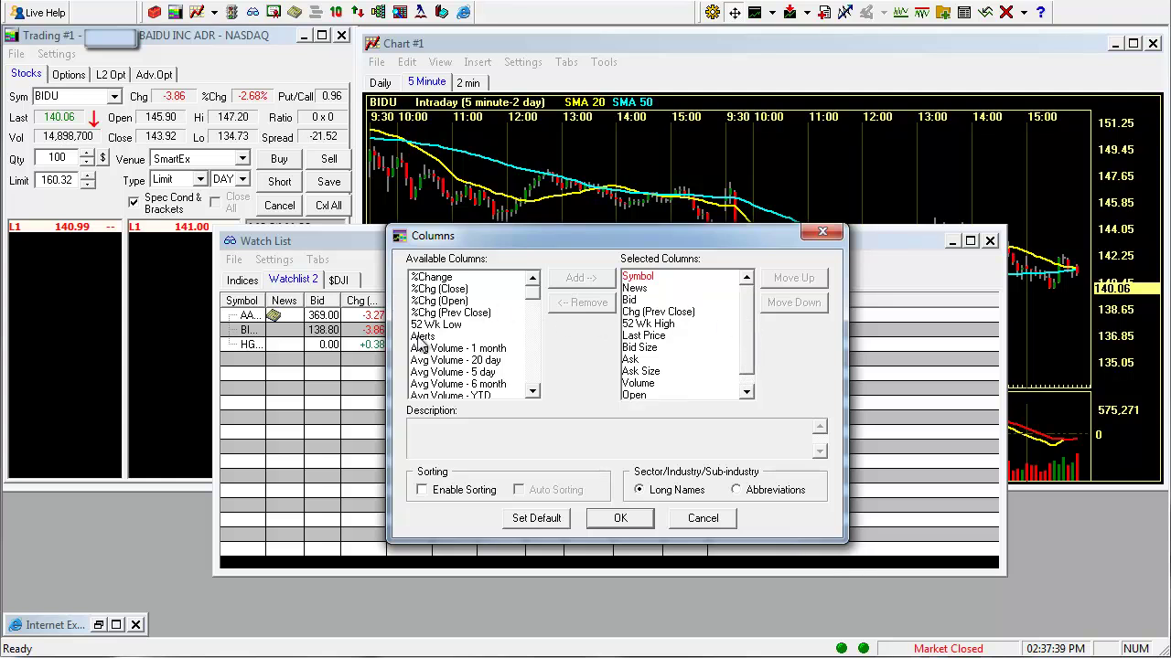
pyautogui.moveTo(539, 291)
pyautogui.mouseDown()
pyautogui.moveTo(537, 321)
pyautogui.moveTo(538, 298)
pyautogui.mouseUp()
pyautogui.click(653, 313)
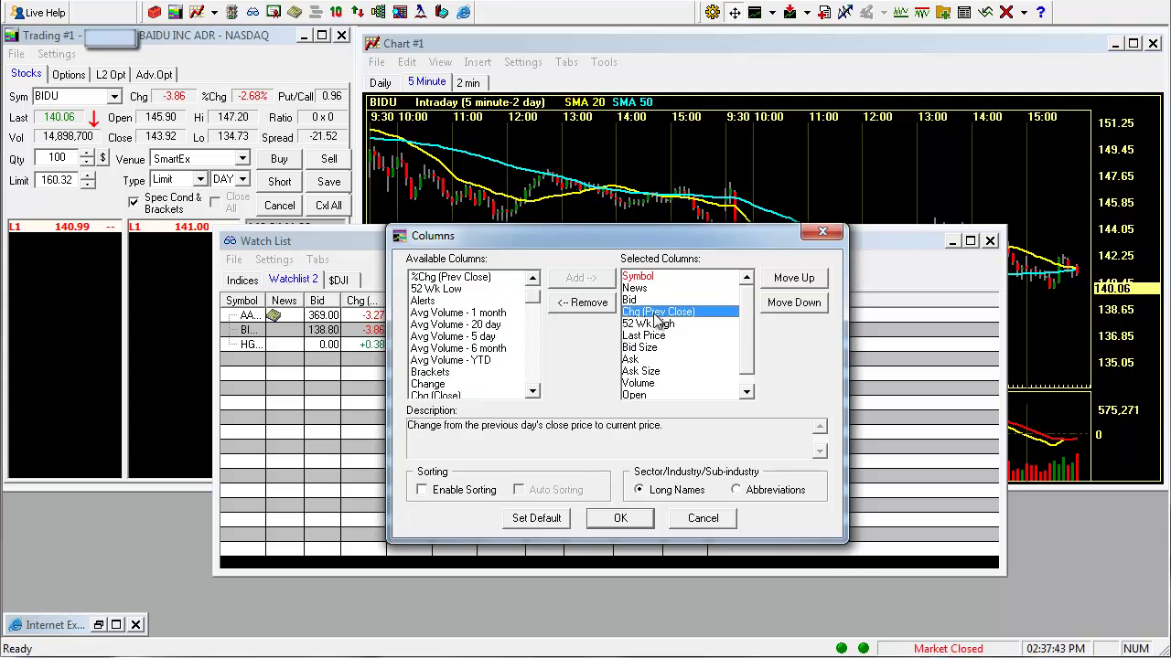
pyautogui.click(592, 309)
pyautogui.click(591, 309)
pyautogui.click(592, 309)
pyautogui.click(592, 310)
pyautogui.click(592, 309)
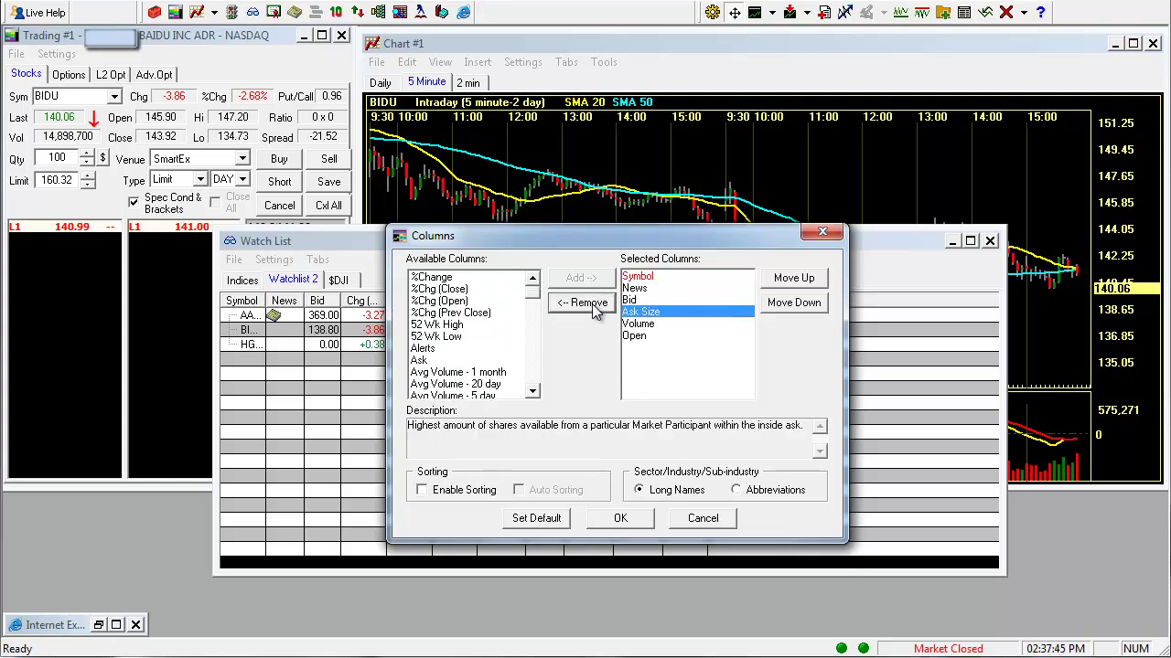
pyautogui.click(592, 309)
pyautogui.click(593, 309)
pyautogui.click(592, 310)
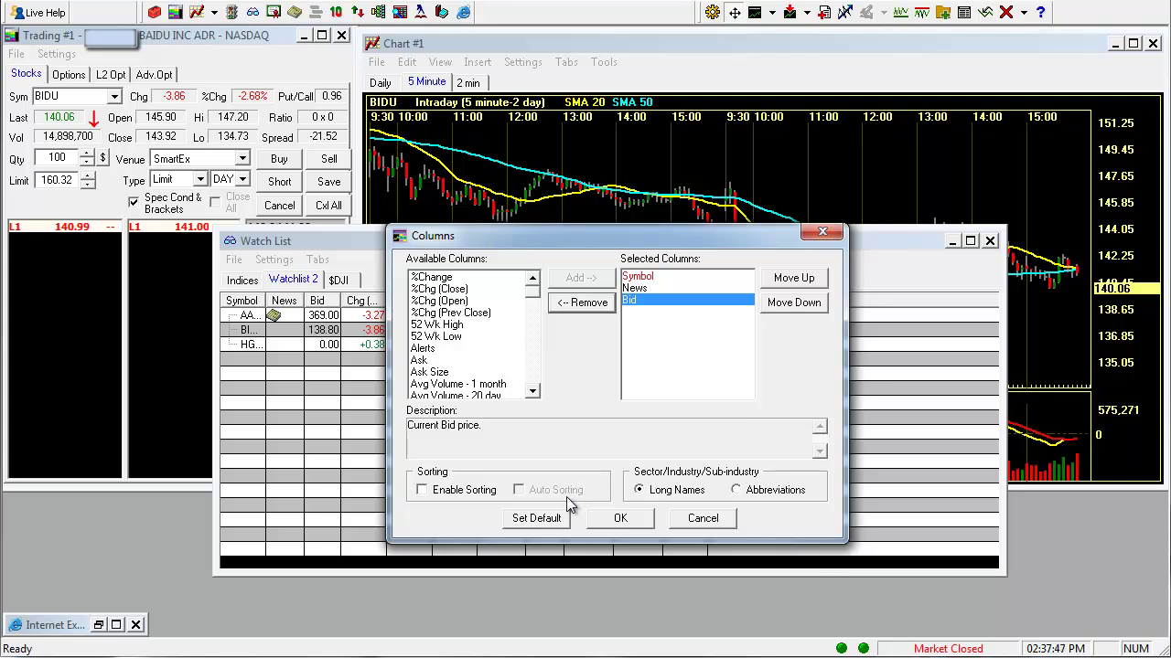
pyautogui.press('space')
pyautogui.click(534, 392)
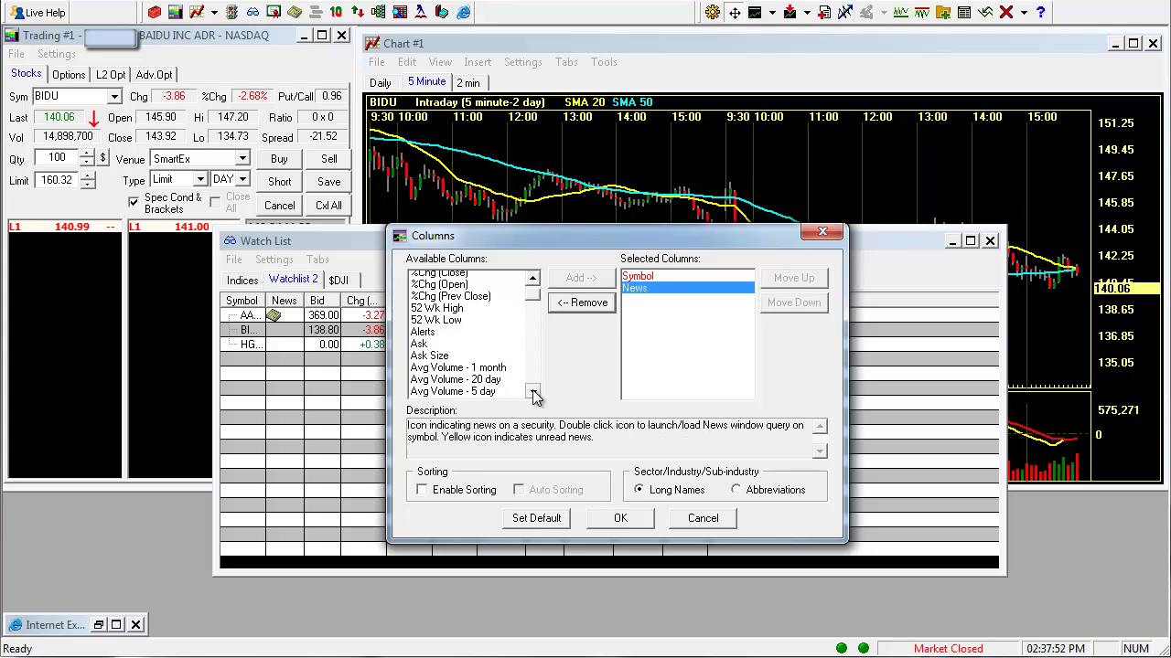
pyautogui.click(534, 391)
pyautogui.click(534, 391)
pyautogui.click(534, 391)
pyautogui.click(534, 391)
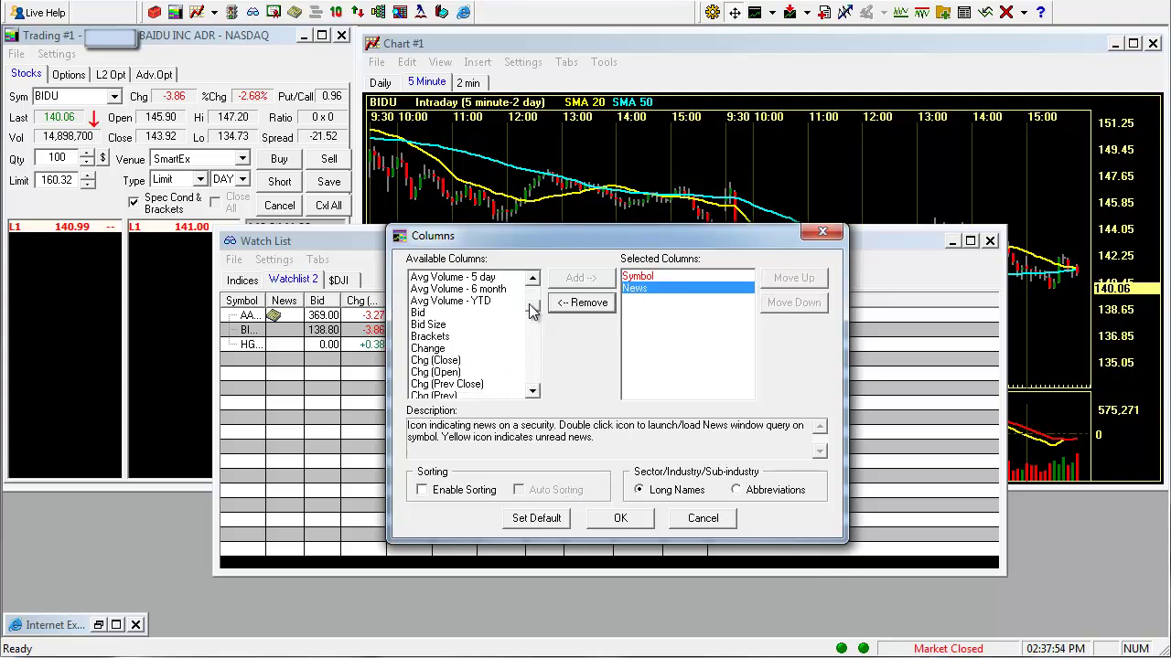
# - Add Last Price, Open, Prev Close and Volume columns and apply the layout
pyautogui.scroll(-12, 534, 311)
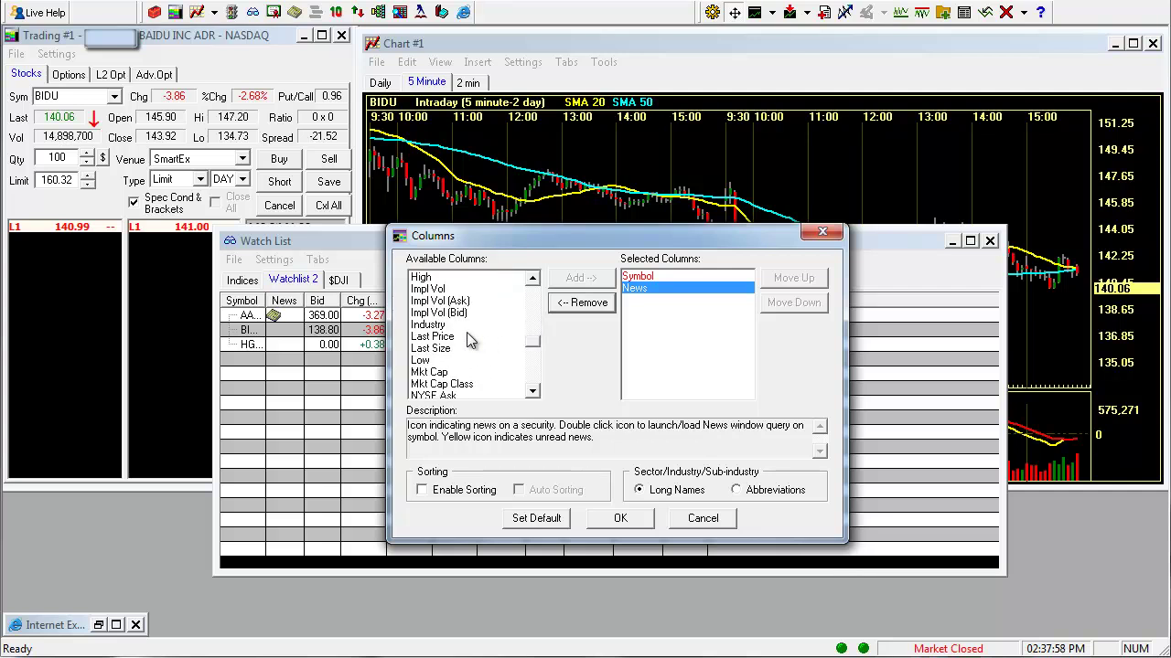
pyautogui.click(467, 339)
pyautogui.click(578, 279)
pyautogui.scroll(-2, 454, 359)
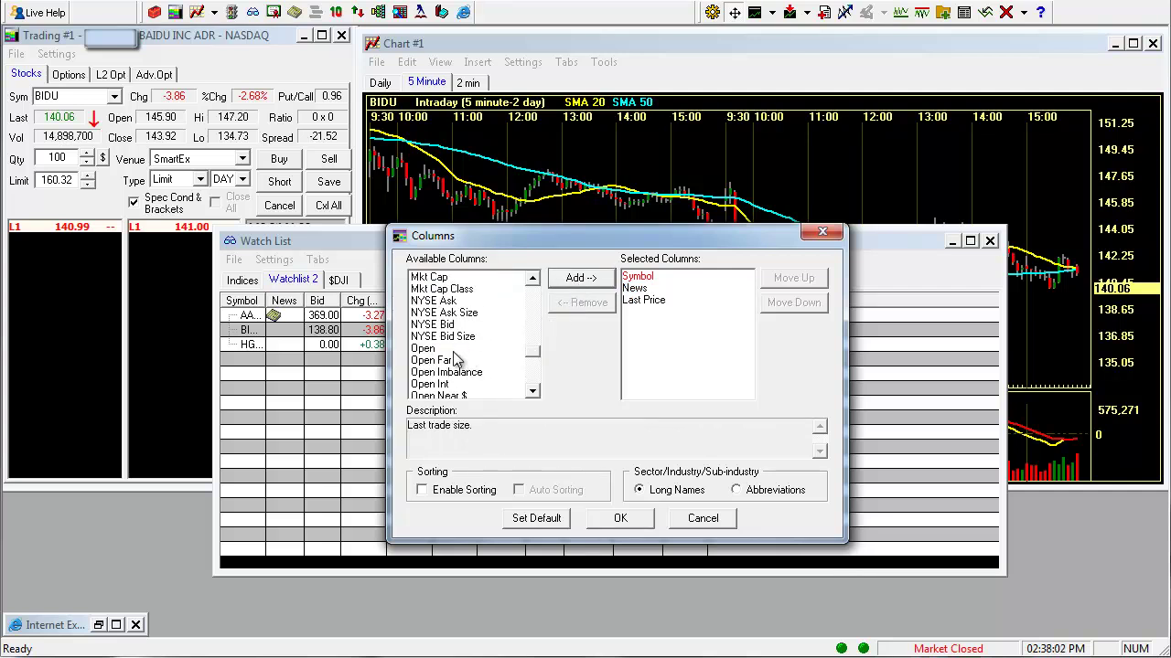
pyautogui.click(452, 348)
pyautogui.click(578, 278)
pyautogui.scroll(-3, 466, 352)
pyautogui.click(454, 337)
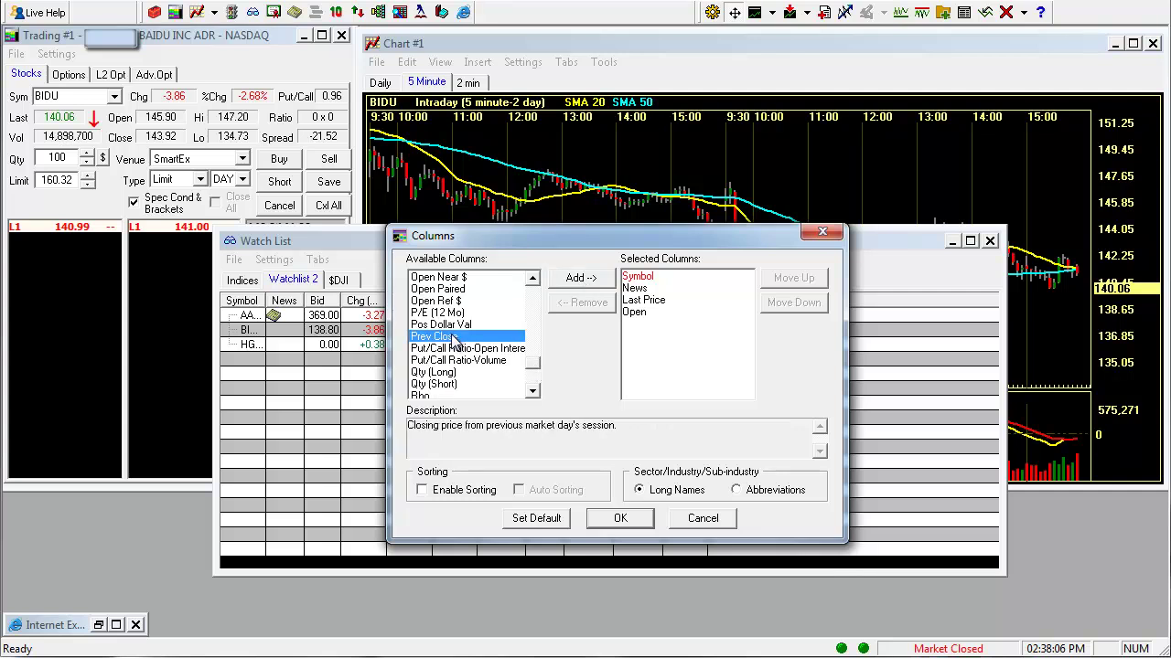
pyautogui.click(559, 280)
pyautogui.click(535, 379)
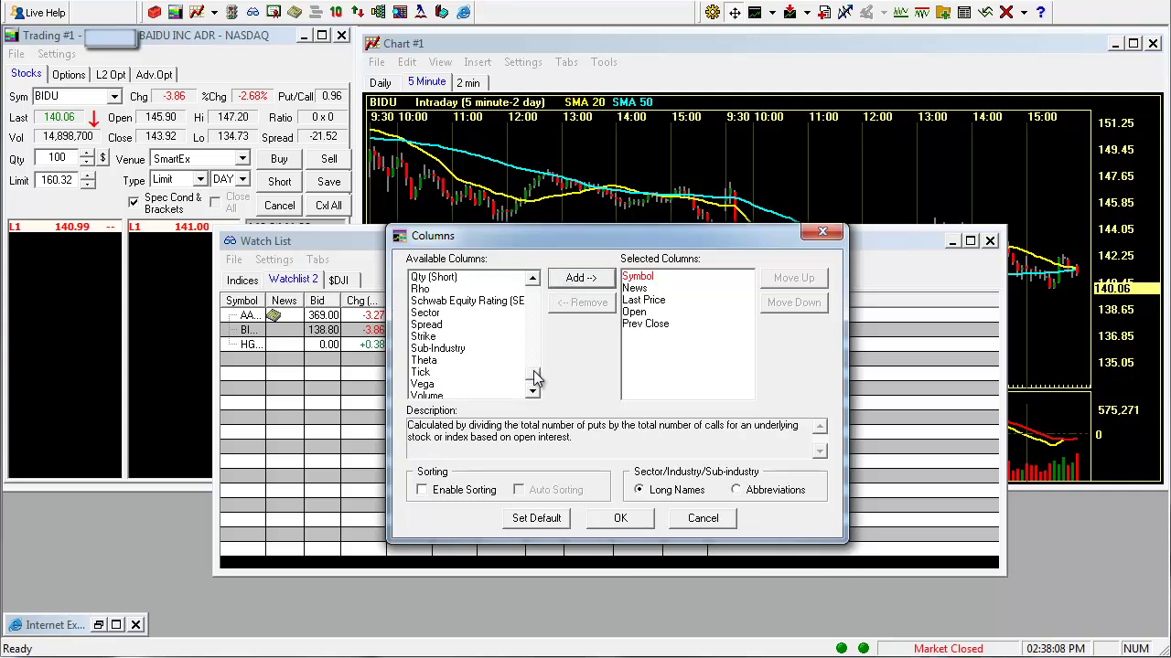
pyautogui.scroll(-1, 534, 379)
pyautogui.click(443, 373)
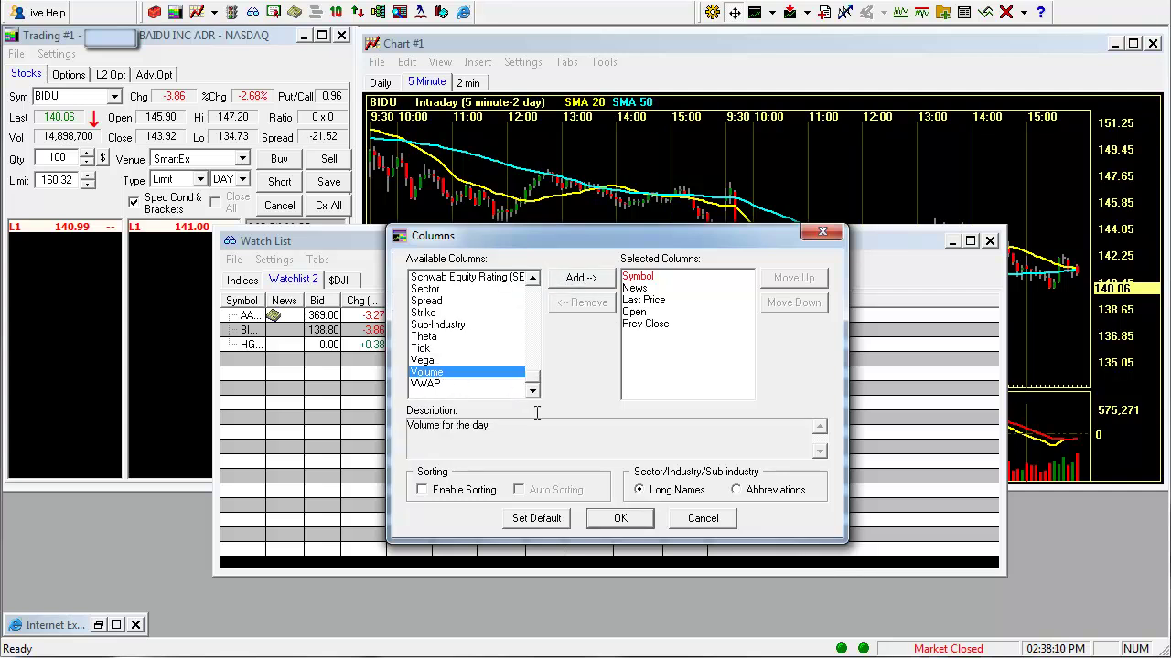
pyautogui.click(581, 278)
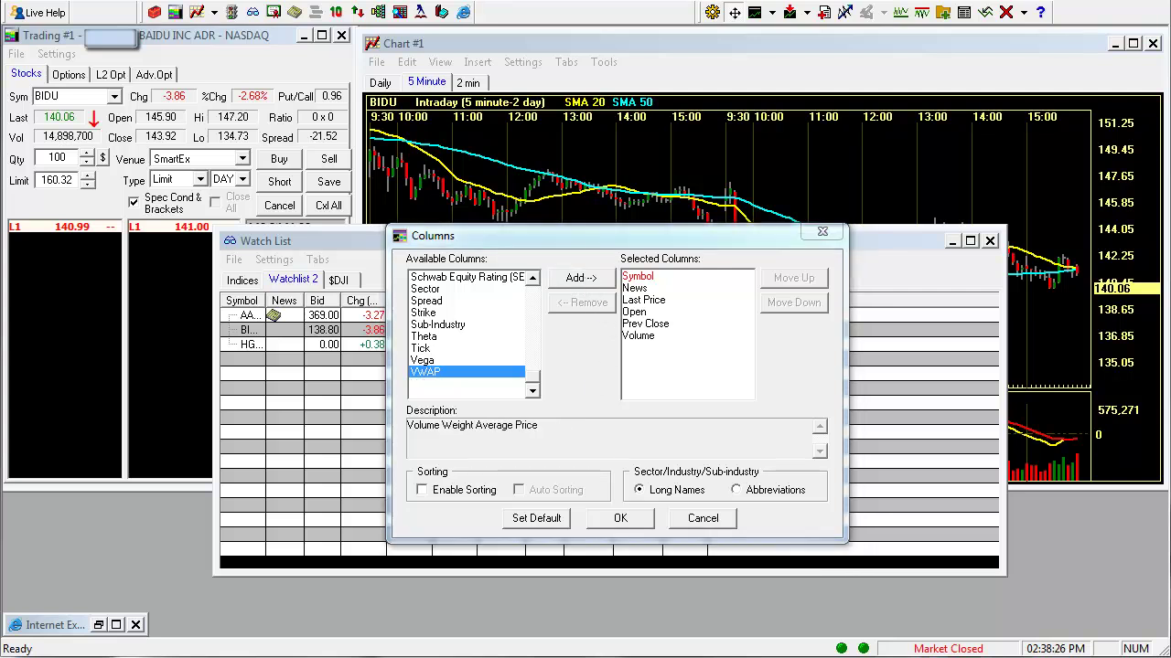
pyautogui.click(617, 521)
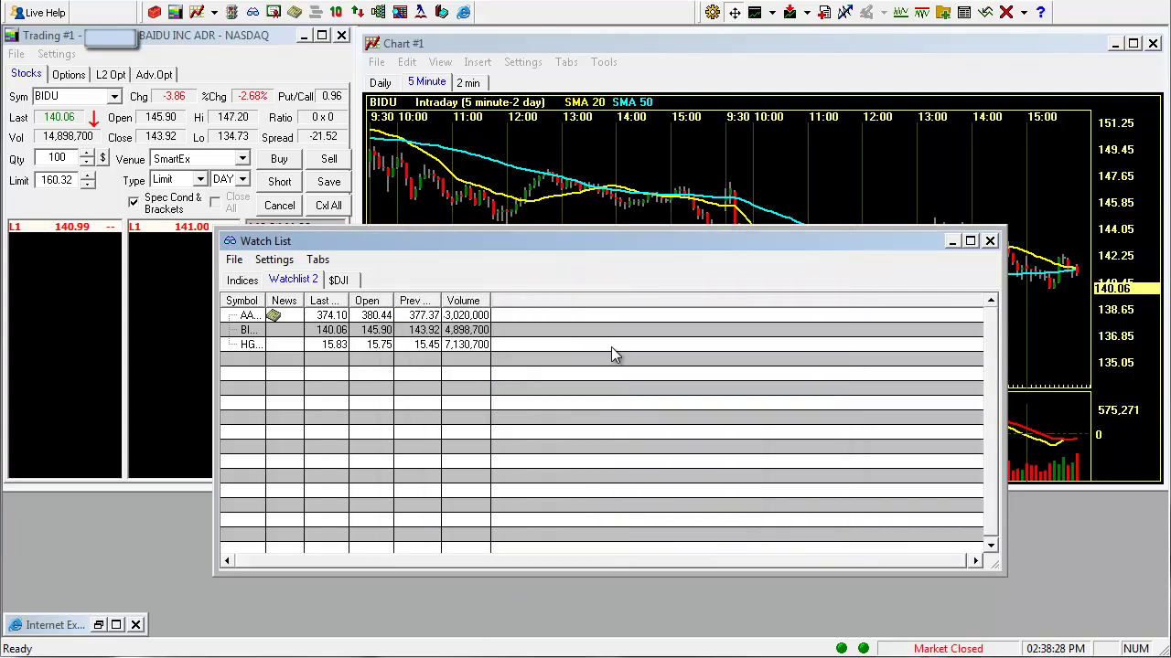
# - Place the watch list beneath Chart #1, widen it and make the chart taller
pyautogui.moveTo(619, 240); pyautogui.dragTo(775, 300)
pyautogui.moveTo(374, 485); pyautogui.dragTo(363, 485)
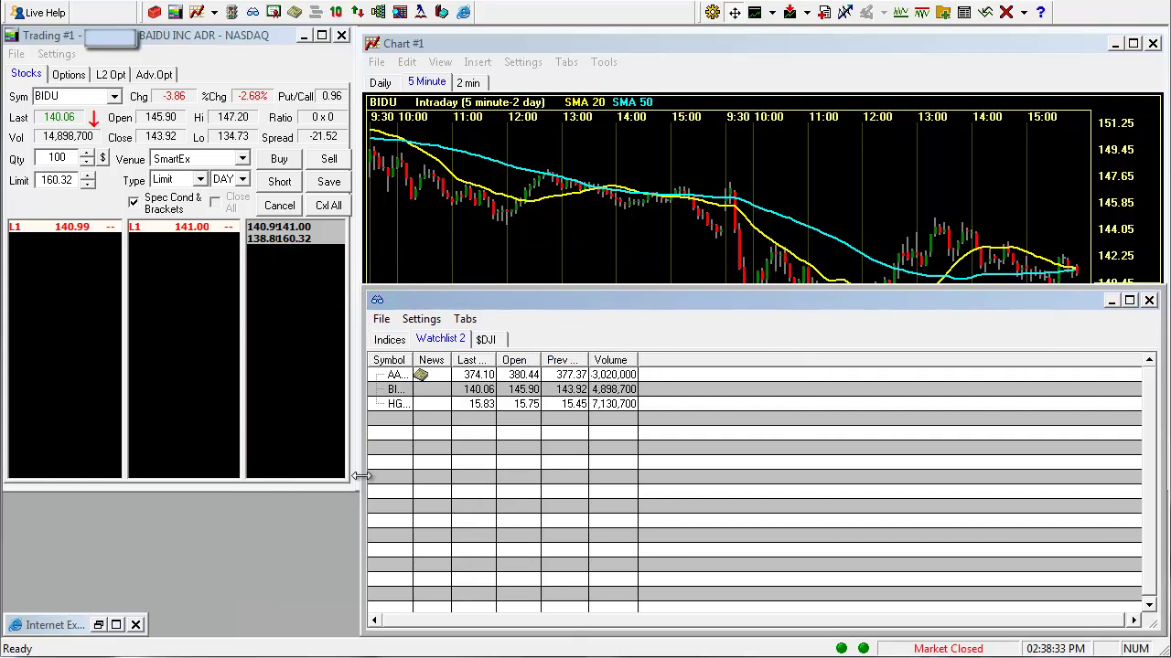
pyautogui.moveTo(753, 291); pyautogui.dragTo(751, 344)
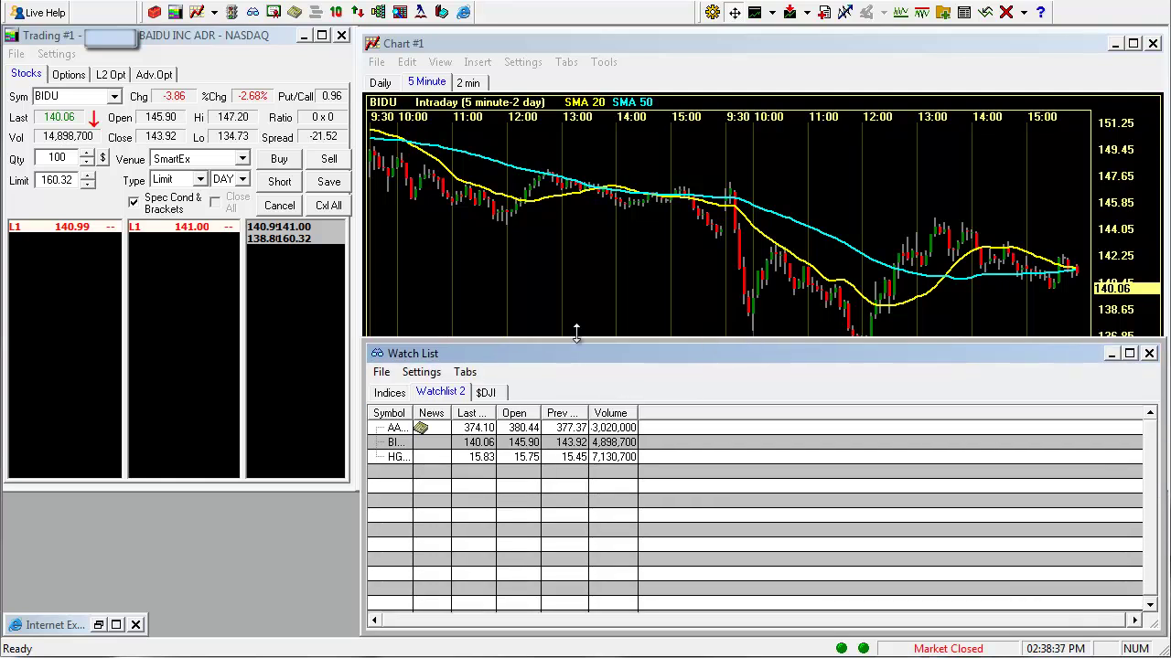
# - Save the watch list as the file Schwab list.stk
pyautogui.click(382, 373)
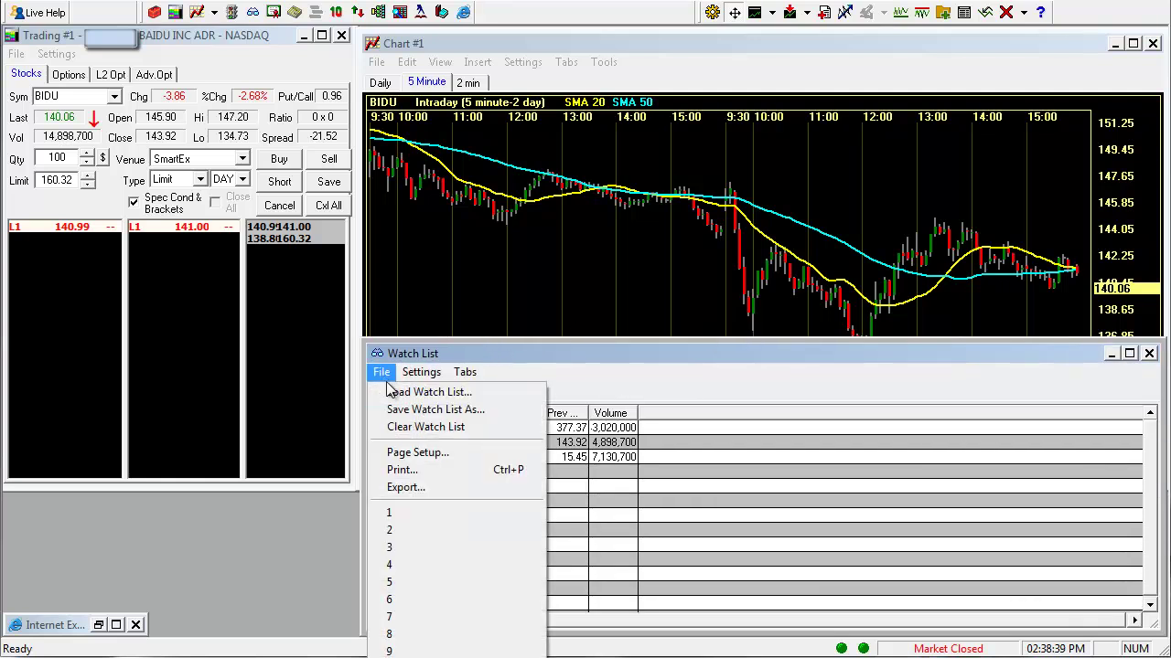
pyautogui.click(409, 410)
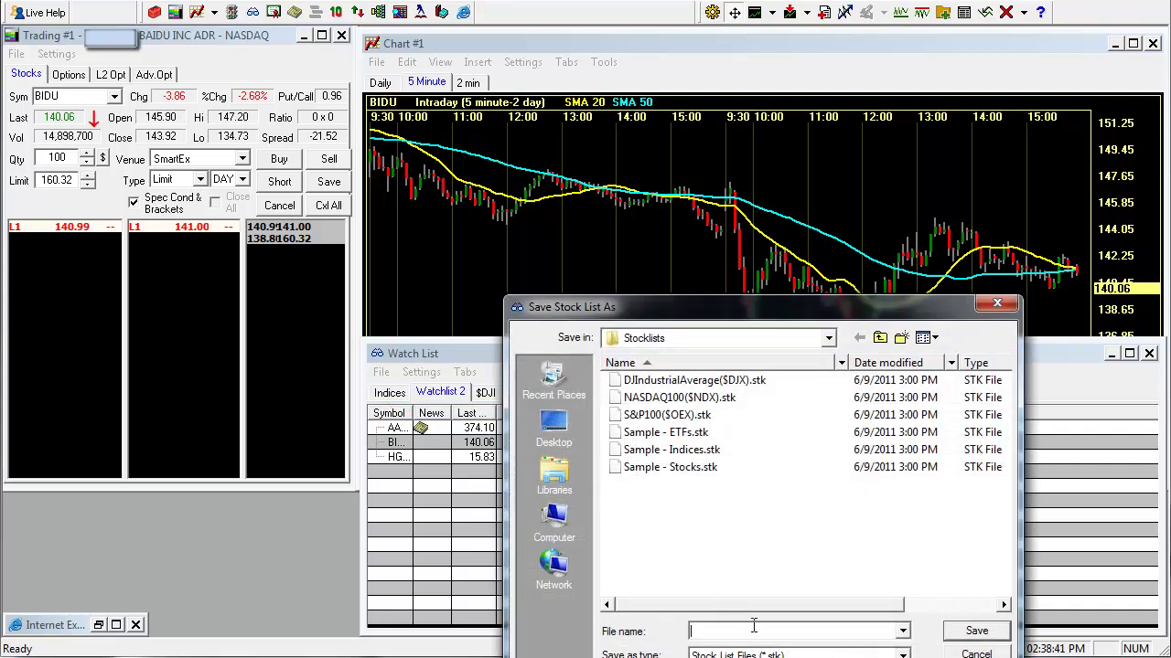
pyautogui.write('Schwab list')
pyautogui.click(976, 631)
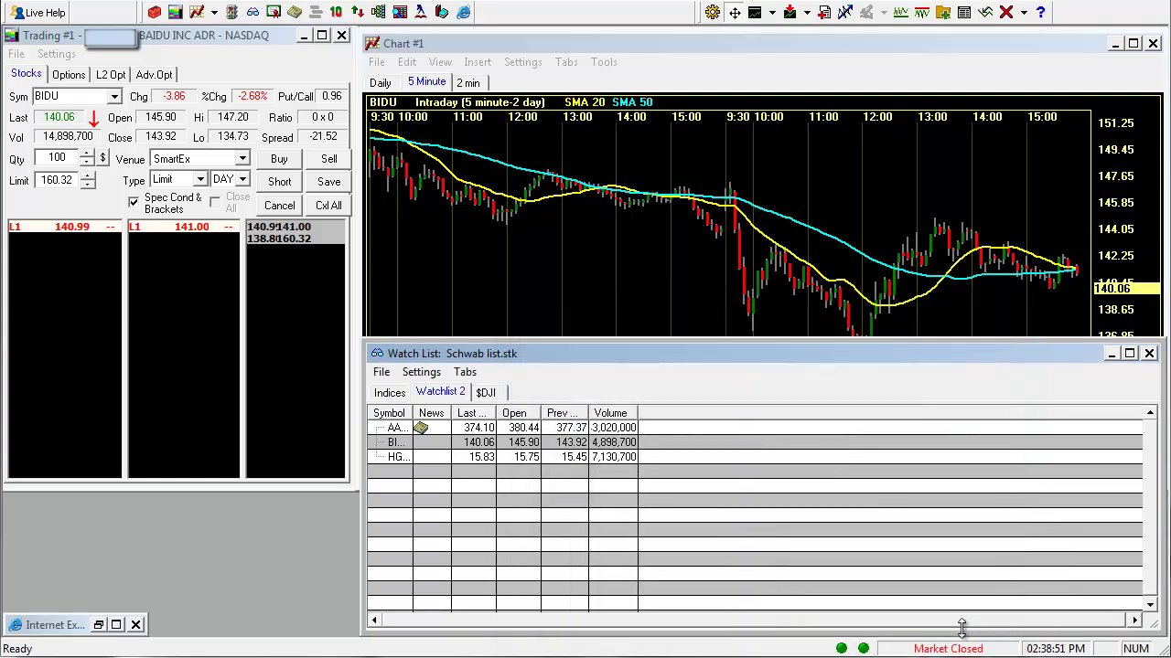
# - Insert a Watchlist 3 tab that copies its settings from Watchlist 2
pyautogui.rightClick(448, 389)
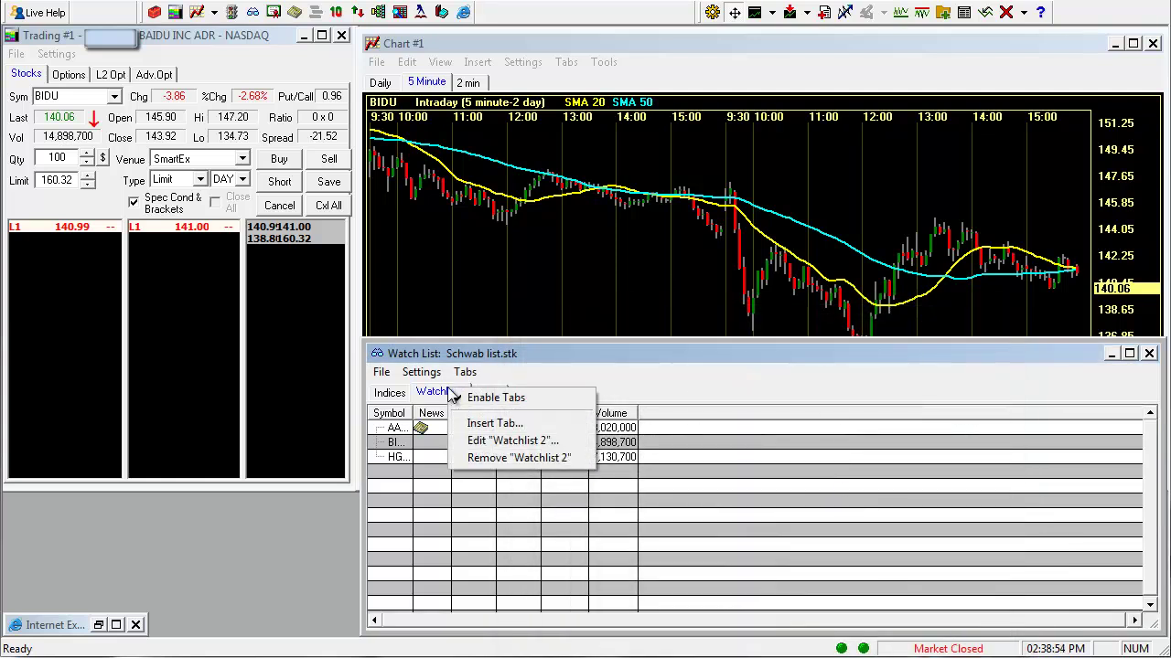
pyautogui.click(487, 424)
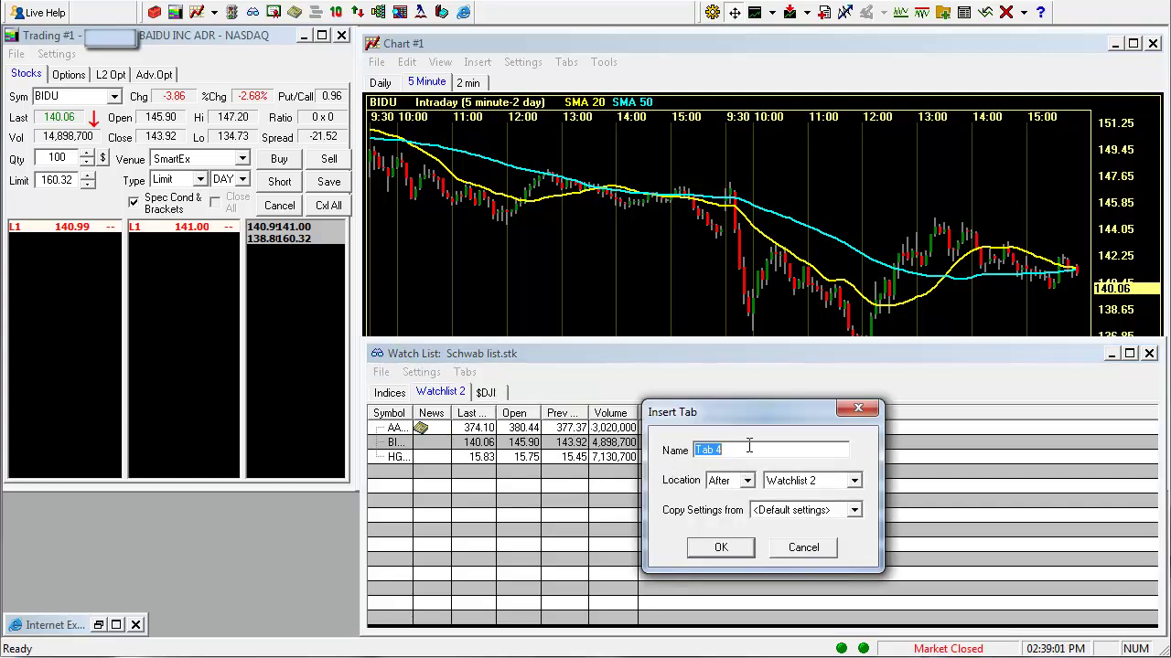
pyautogui.write('Watchlist 3')
pyautogui.click(854, 512)
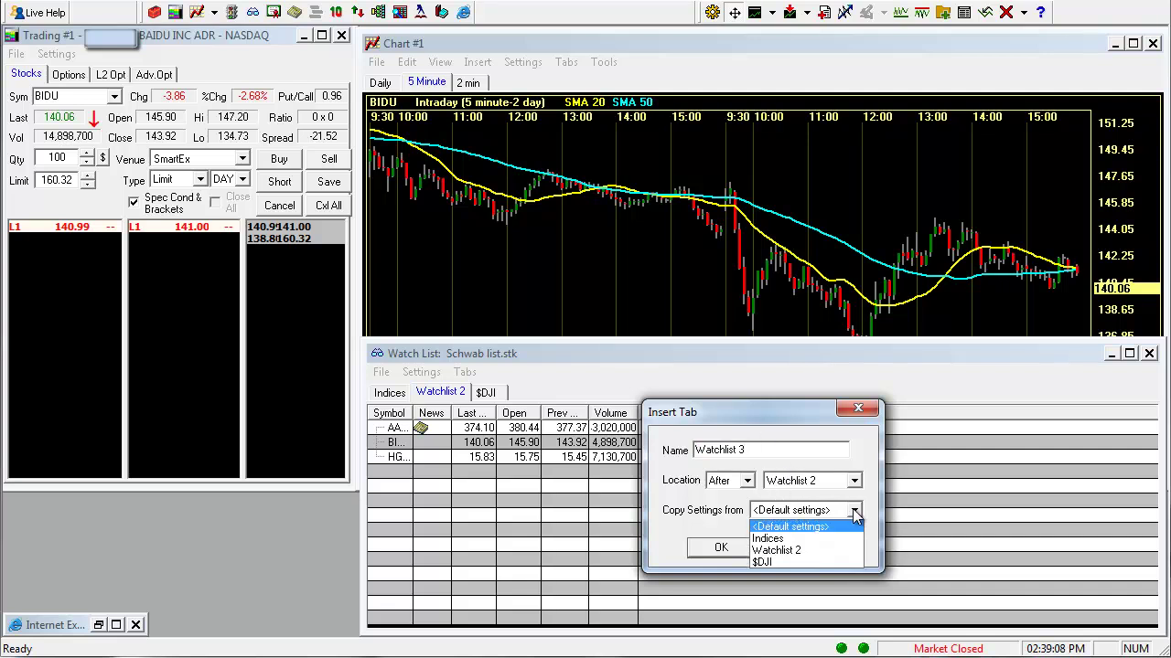
pyautogui.click(779, 552)
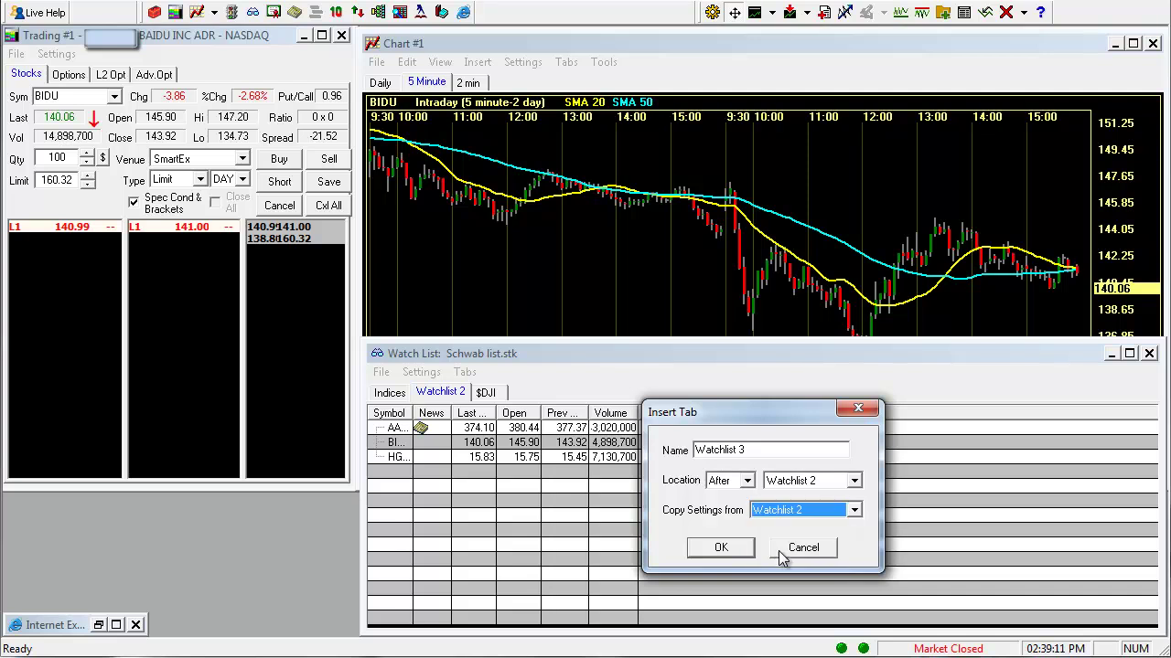
pyautogui.click(722, 549)
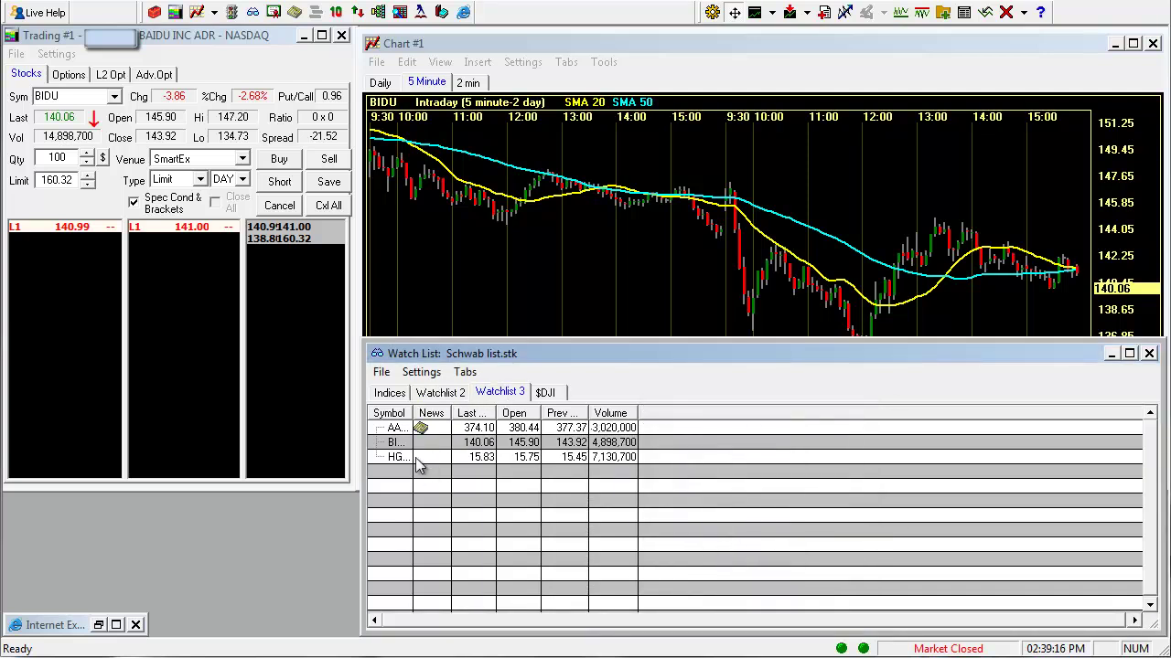
pyautogui.click(401, 393)
# - Show the Indices tab and lower the watch list so Chart #1 reveals its Vol/MACD pane
pyautogui.click(437, 393)
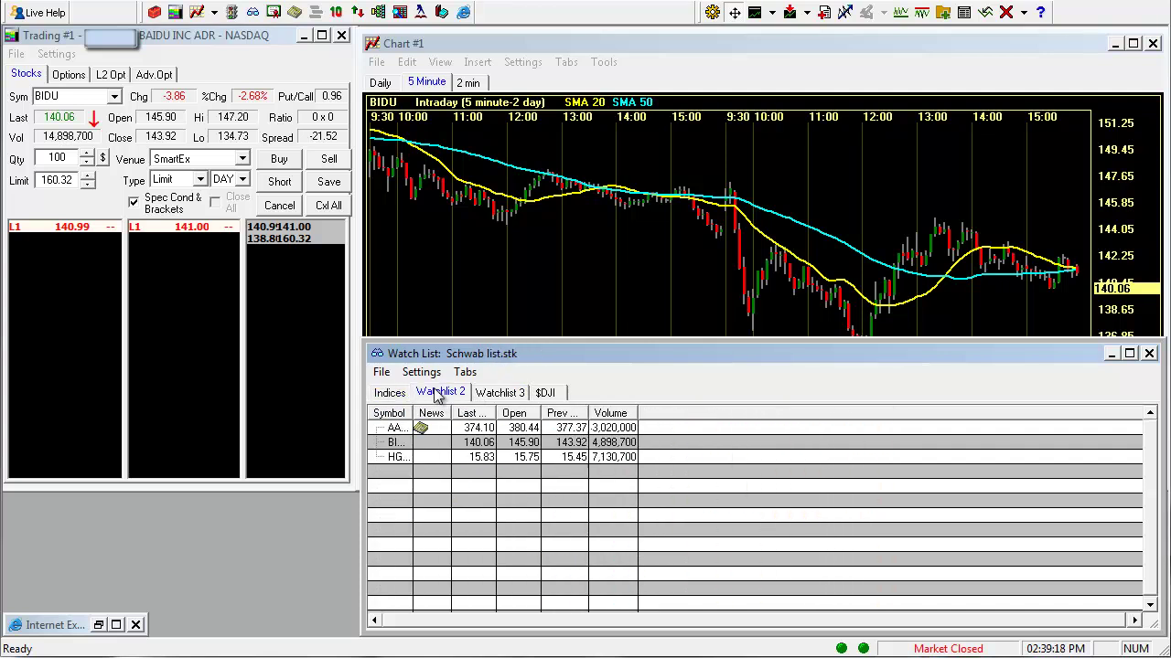
pyautogui.click(402, 392)
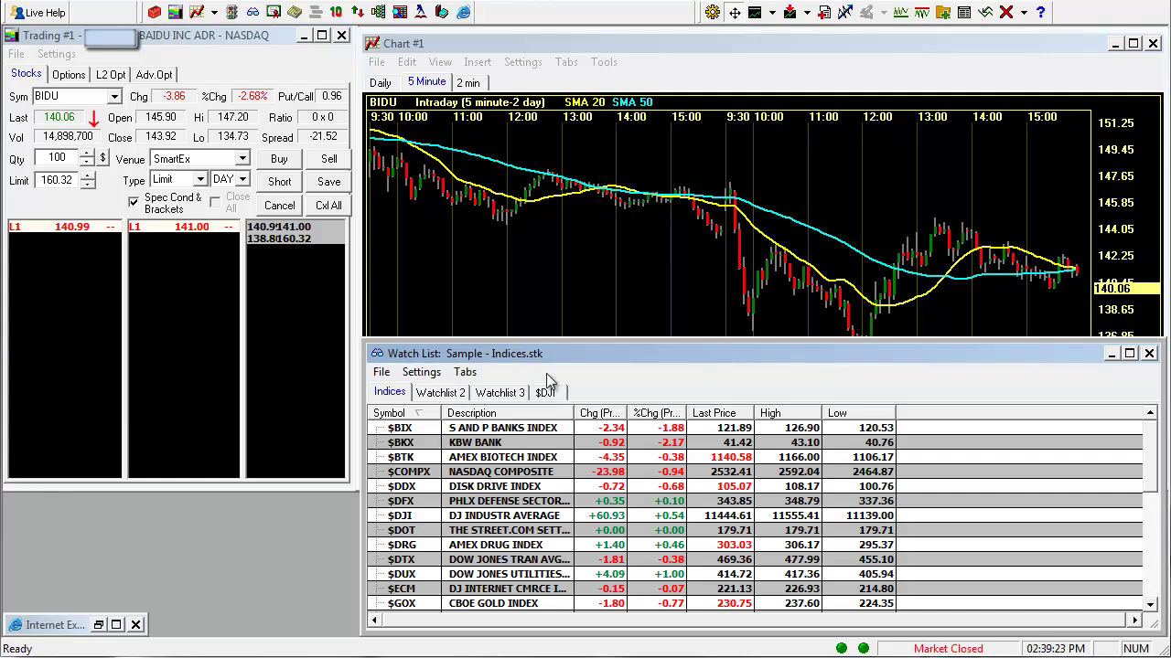
pyautogui.moveTo(674, 341); pyautogui.dragTo(642, 494)
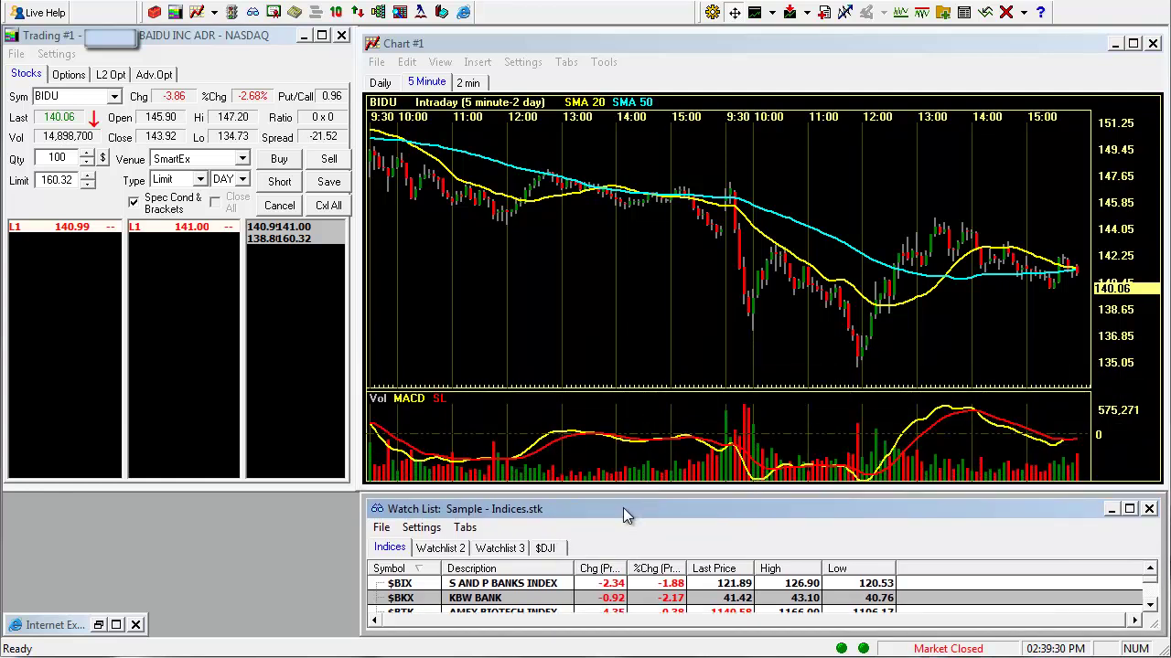